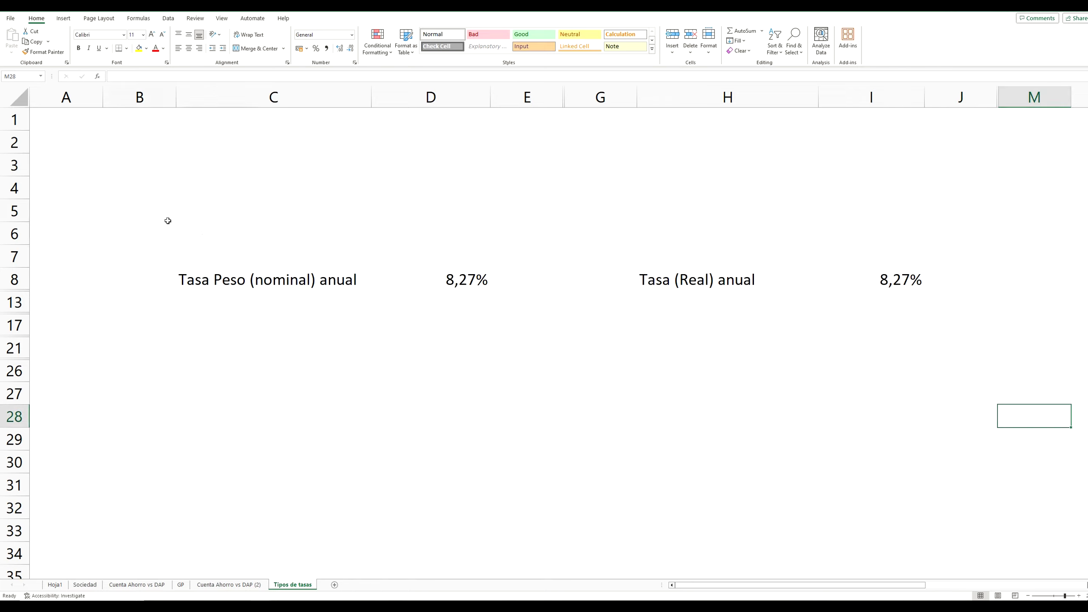
Highlight the nominal rate block, pointing out the nominal peso and real annual rates of 8,27%.
left_click_drag(168, 218, 500, 323)
left_click_drag(425, 341, 504, 345)
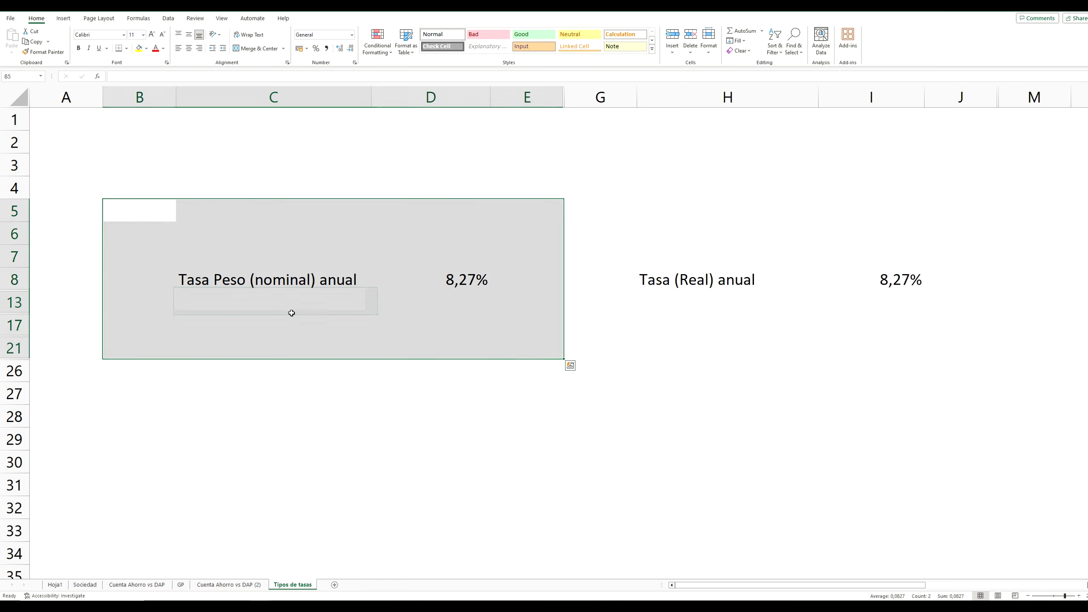
left_click(291, 307)
left_click(285, 281)
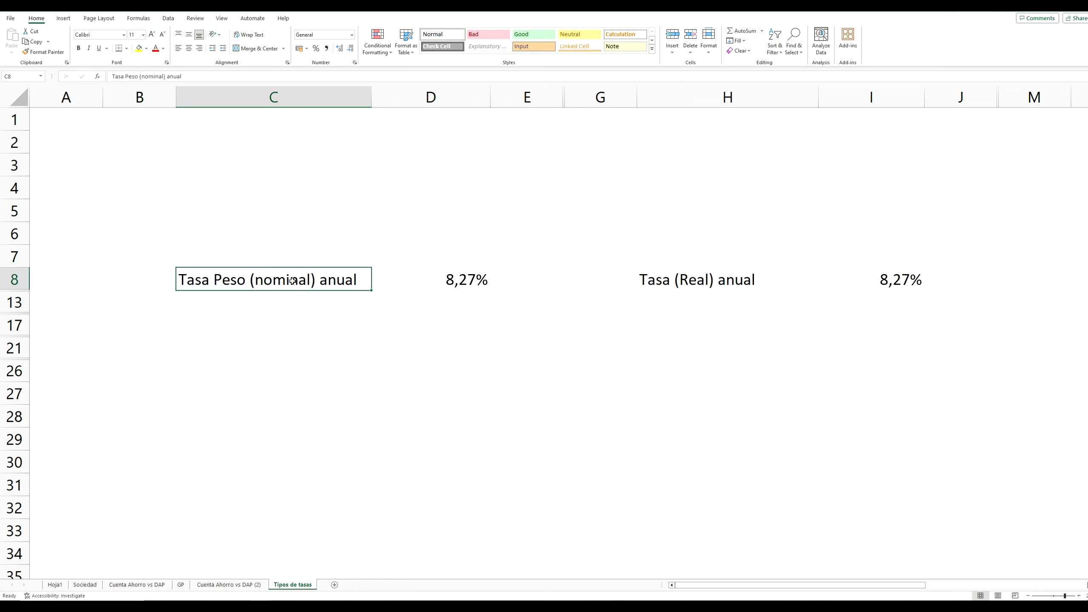
left_click(464, 283)
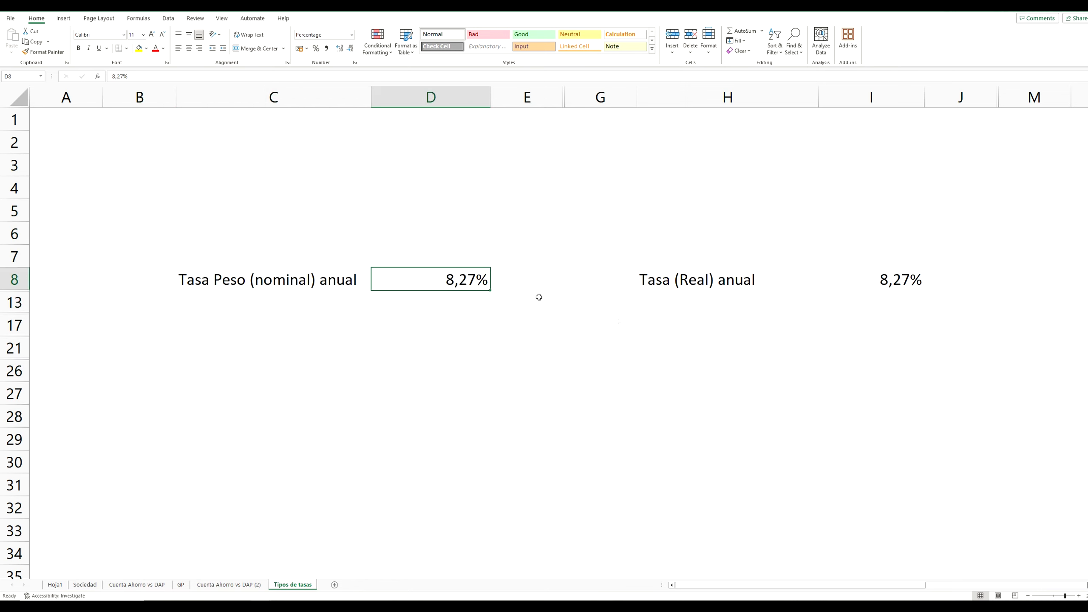
left_click(627, 319)
left_click(647, 308)
left_click(928, 284)
left_click(865, 305)
left_click(686, 325)
left_click(682, 279)
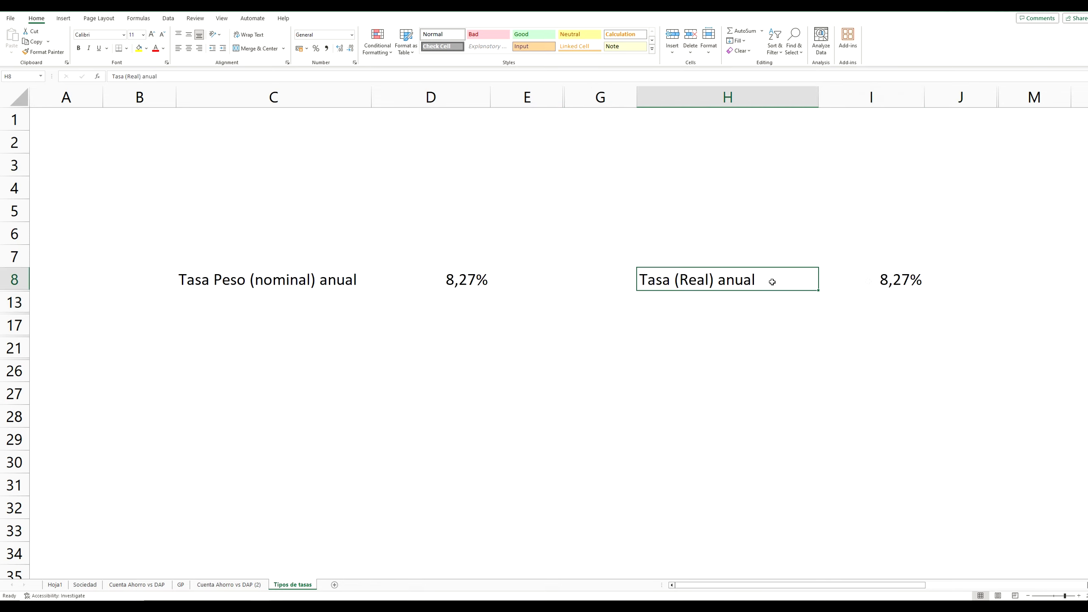
left_click(868, 281)
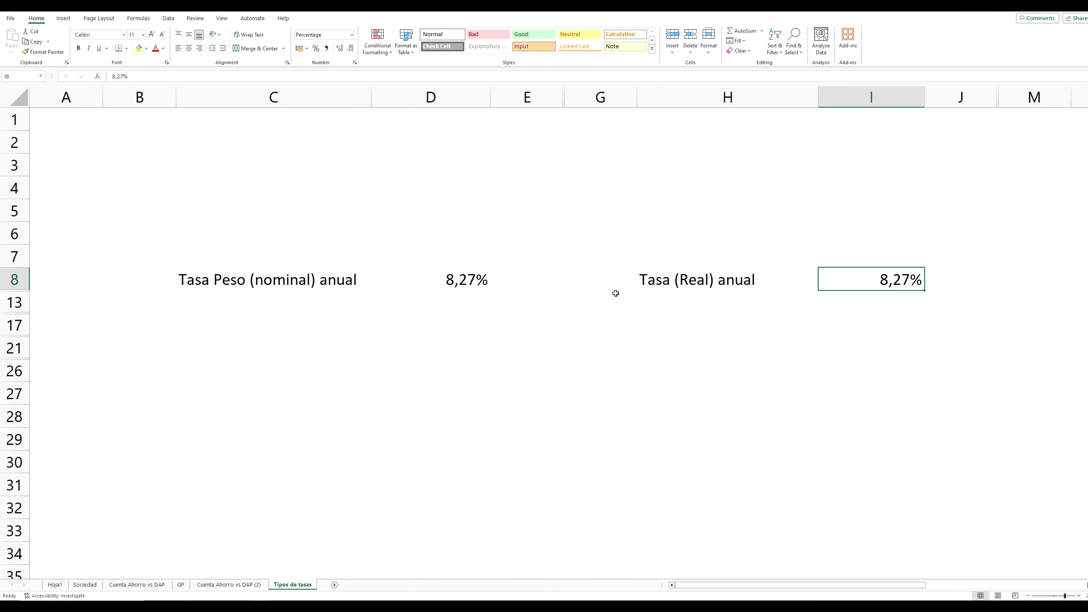
Compare the nominal peso rate label with the real annual rate label again.
left_click(268, 287)
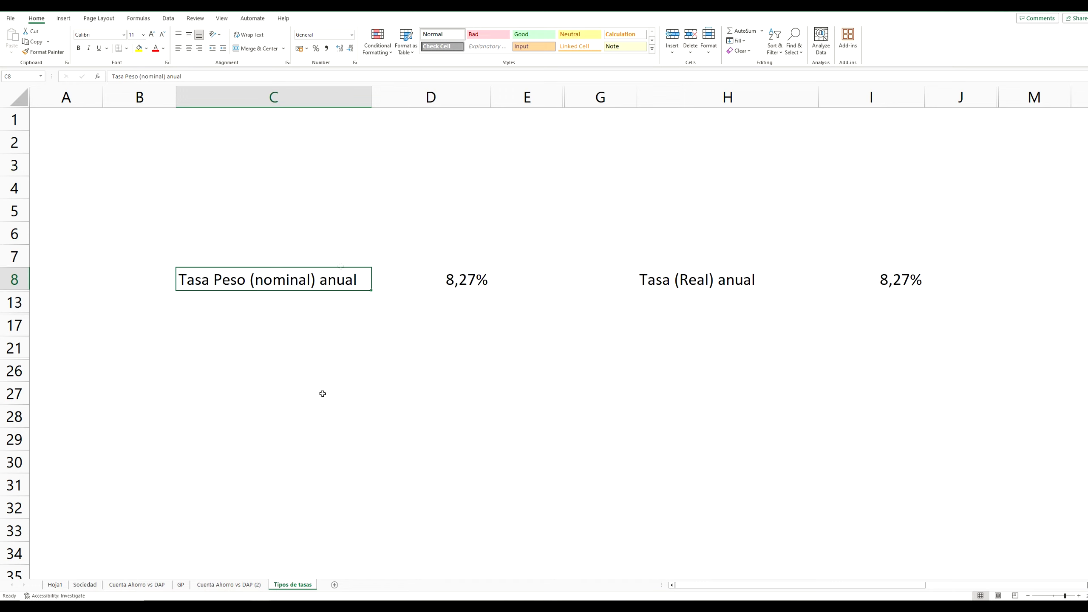
left_click(220, 295)
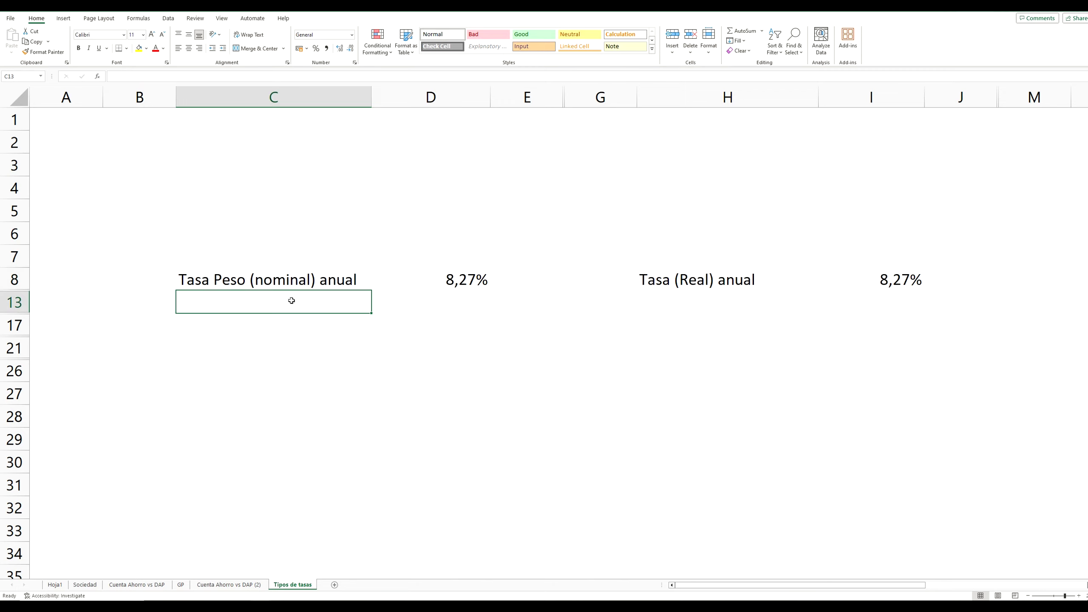
left_click(668, 300)
left_click(678, 285)
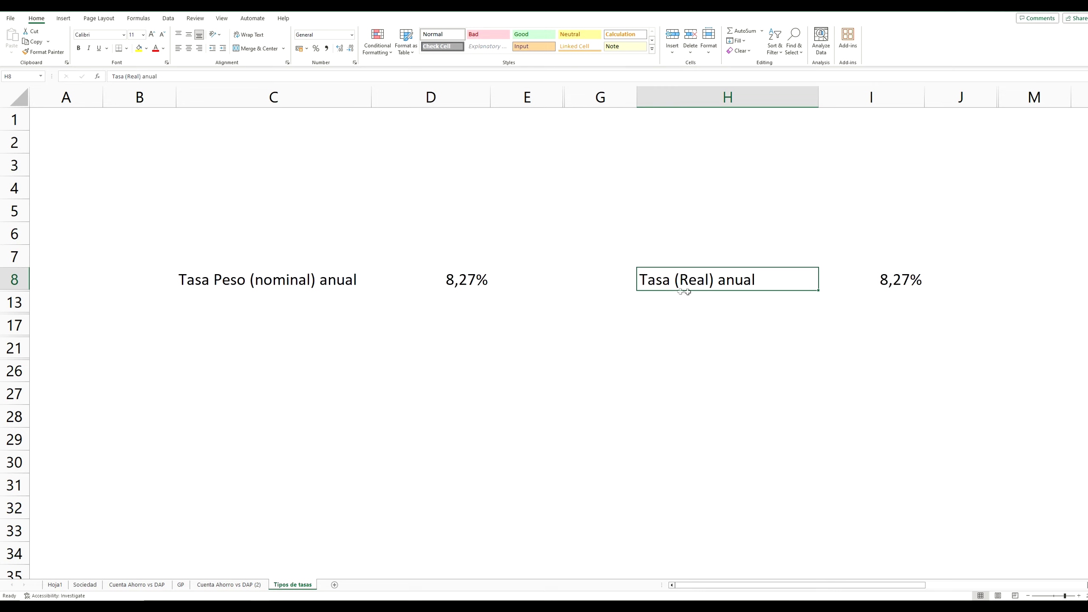
left_click(561, 309)
left_click(655, 316)
left_click(428, 305)
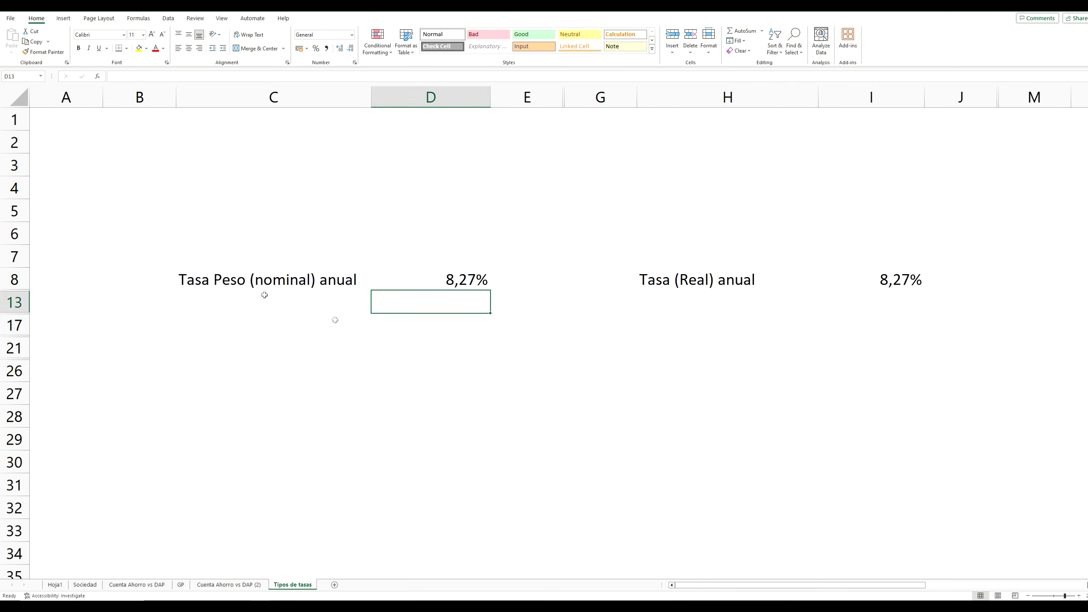
Highlight both rate blocks, with rows 9–12 showing inversión inicial 1.000.000, UF/CLP 36000 and Monto UF 28.
left_click_drag(170, 276, 506, 277)
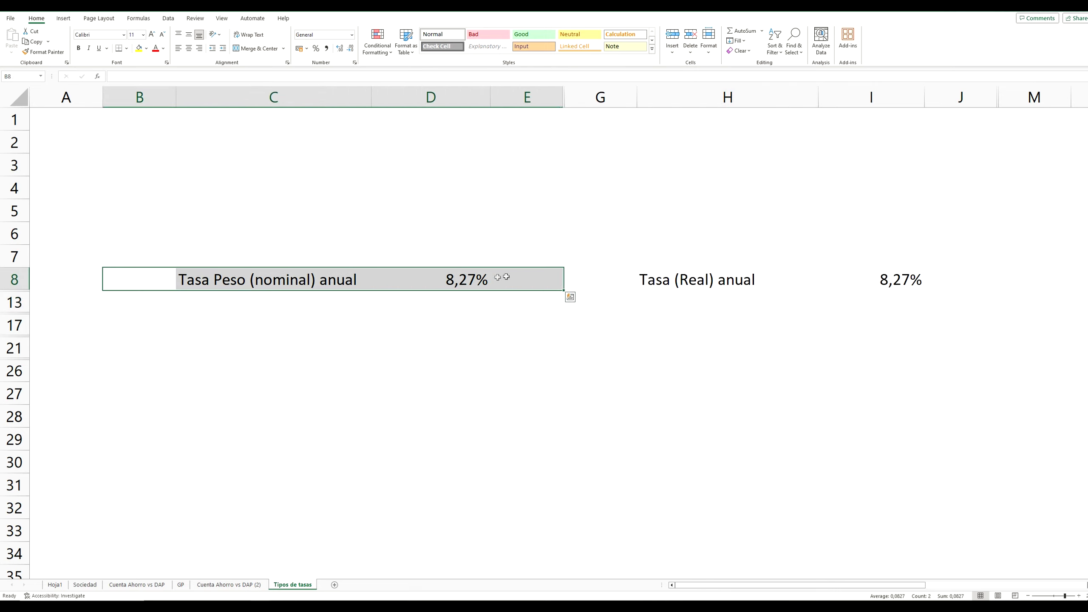
left_click(506, 277)
left_click_drag(137, 216, 454, 285)
left_click(453, 327)
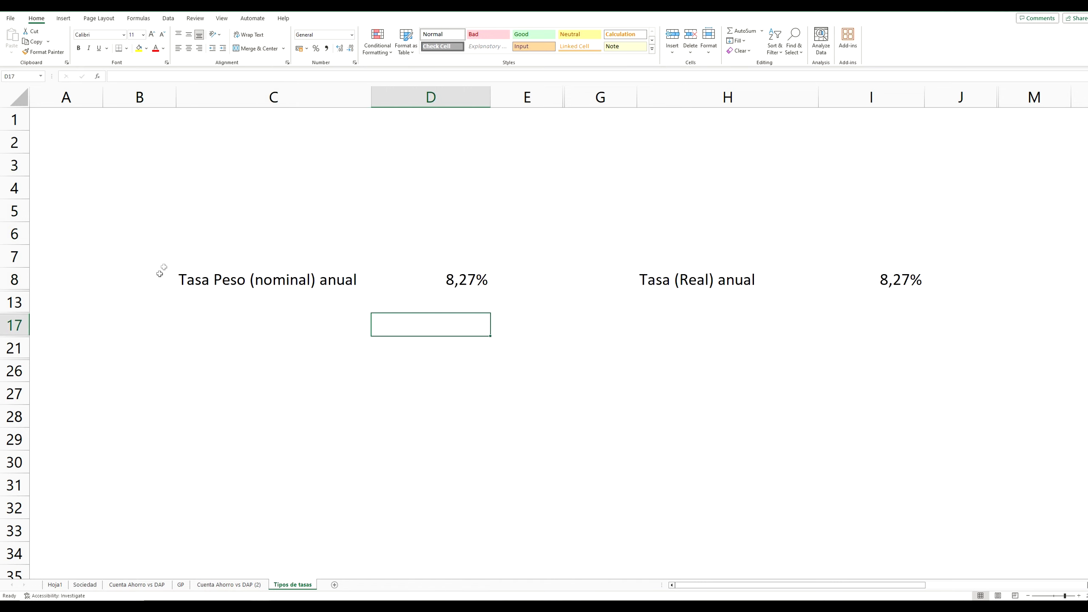
left_click_drag(629, 261, 874, 274)
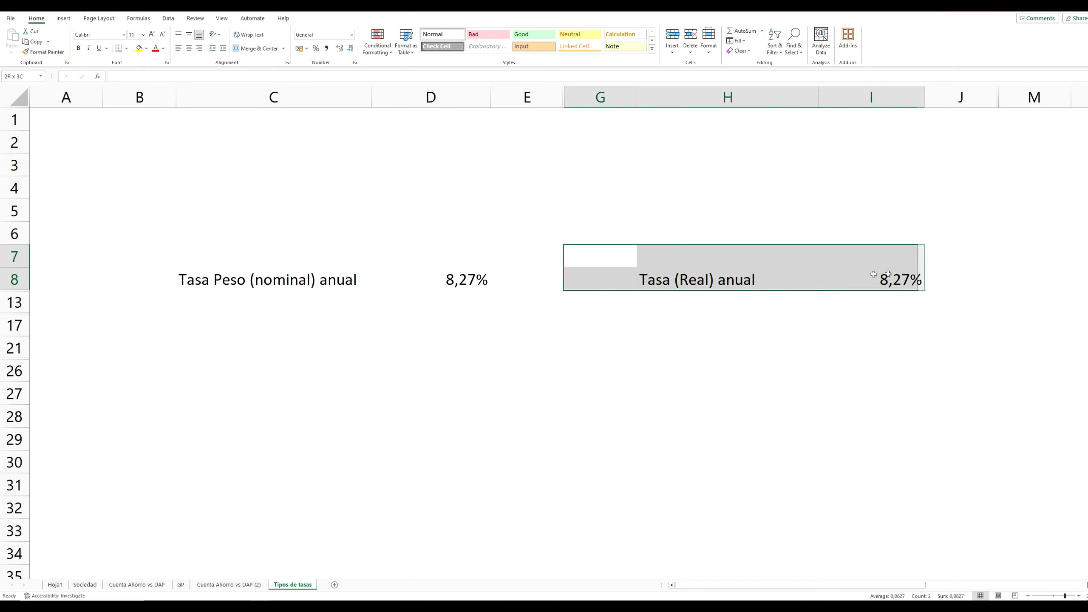
left_click(807, 332)
left_click(716, 348)
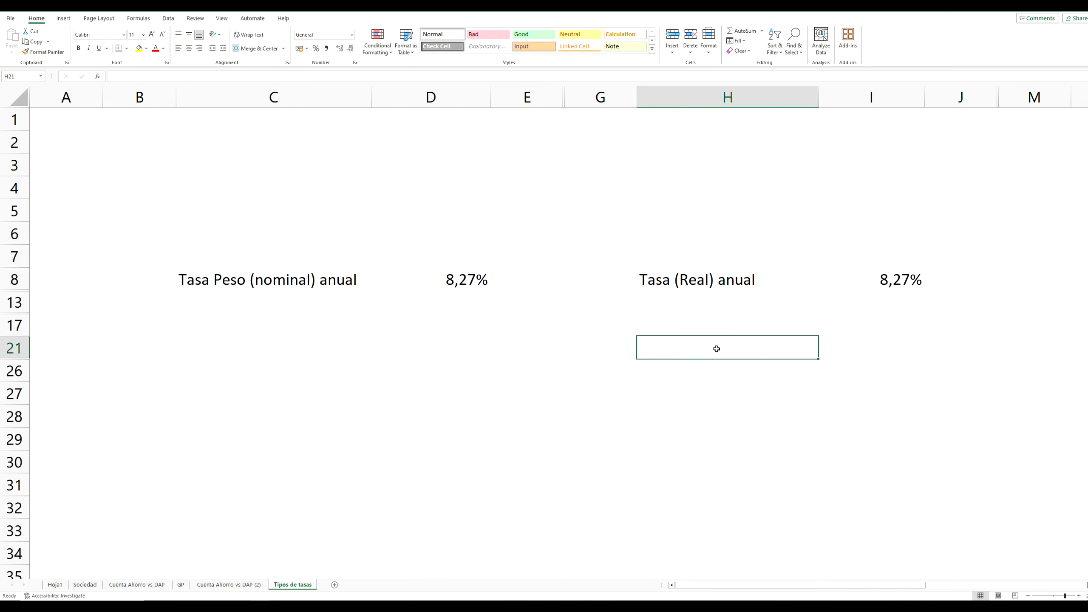
left_click(610, 321)
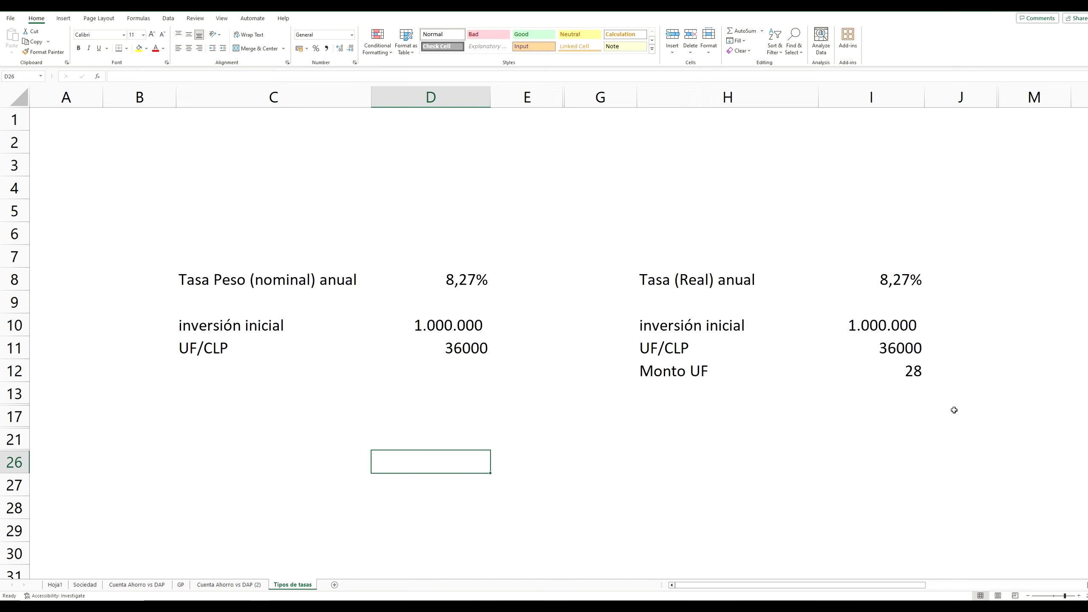
left_click(1000, 395)
left_click(994, 453)
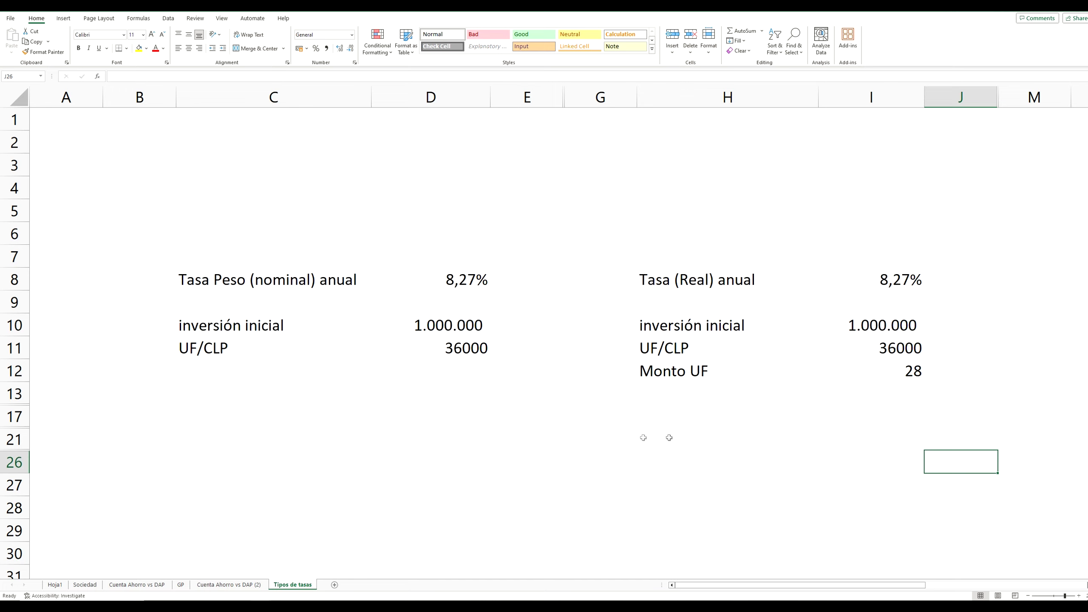
left_click(488, 438)
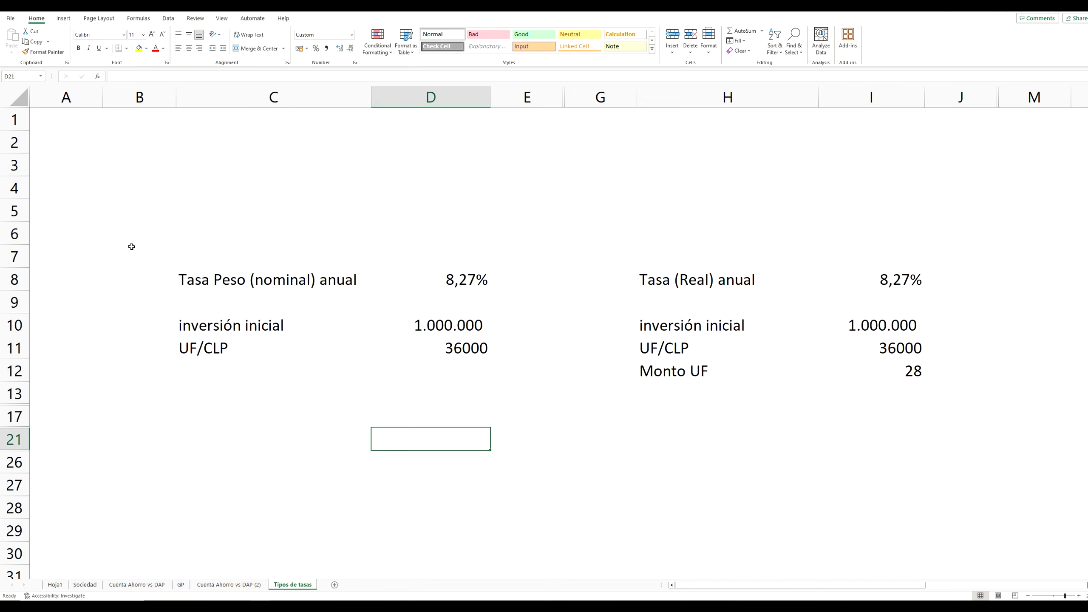
left_click(405, 327)
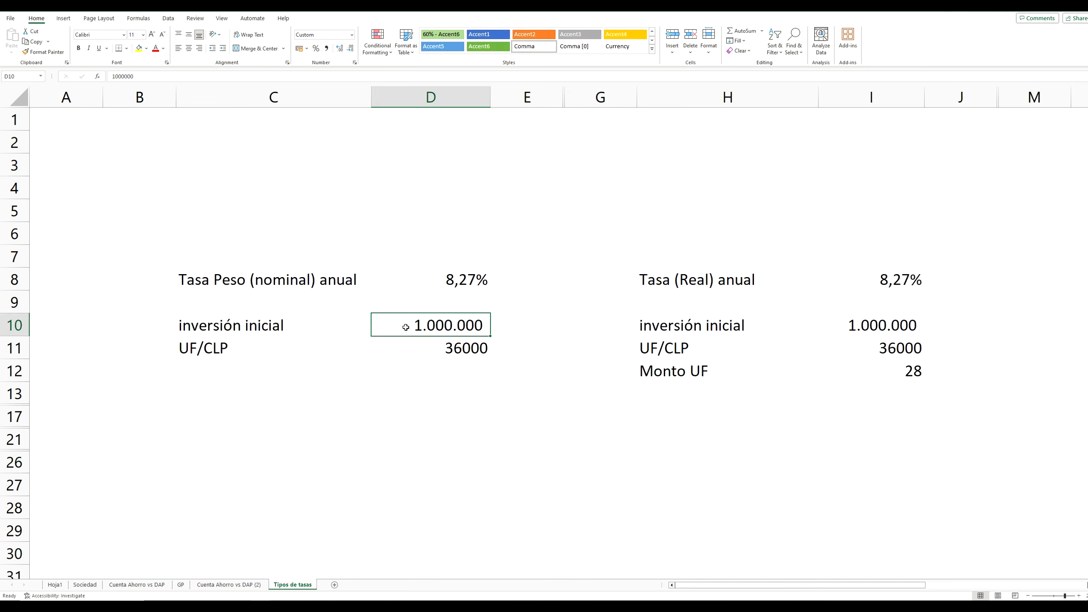
left_click(855, 329)
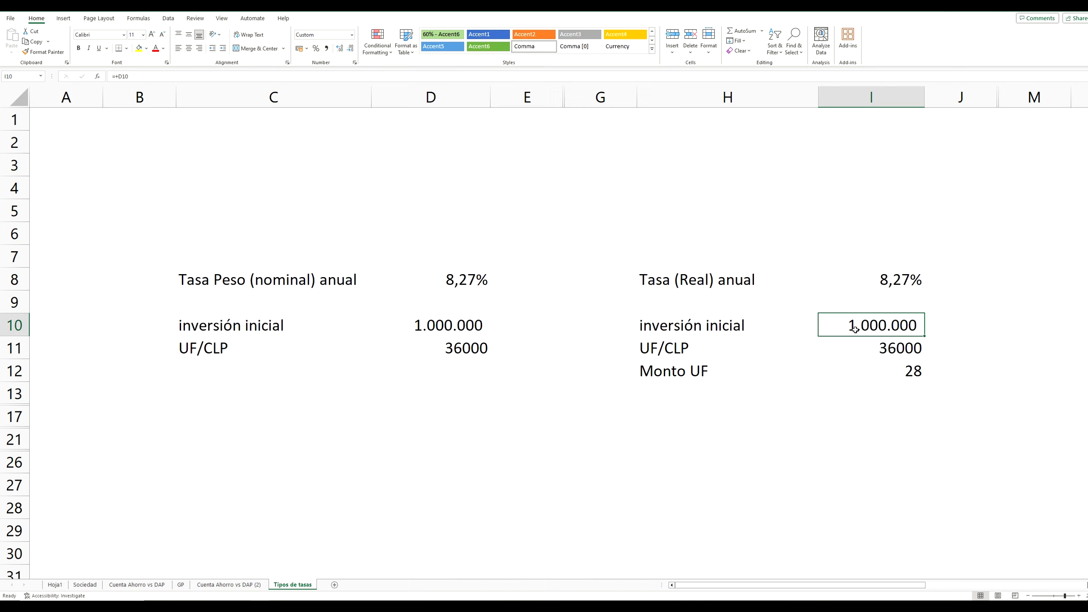
left_click_drag(600, 238, 891, 408)
left_click(897, 454)
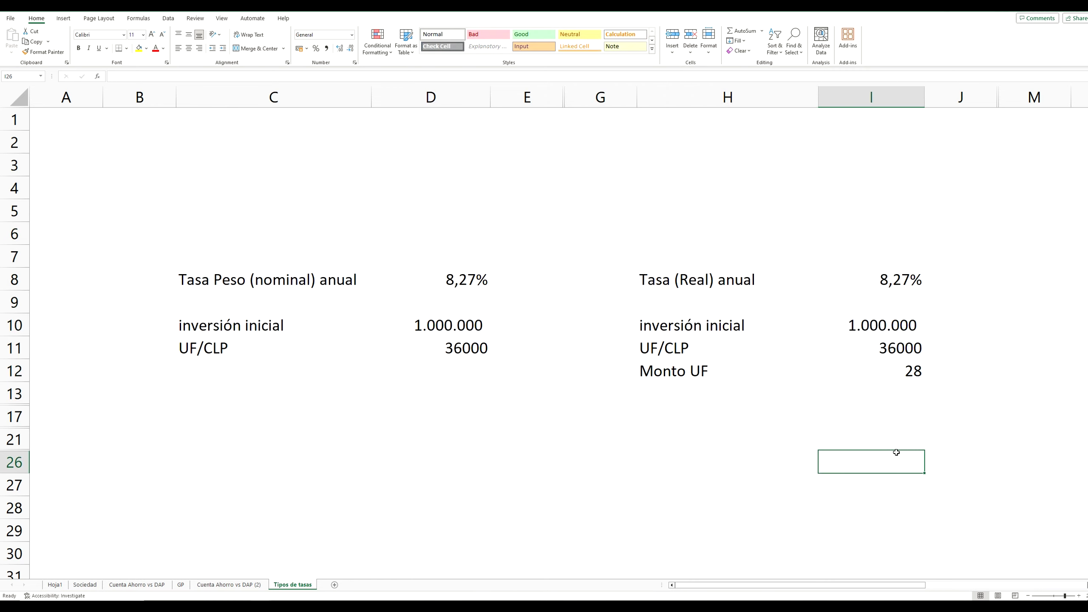
left_click(716, 408)
left_click_drag(679, 373, 874, 372)
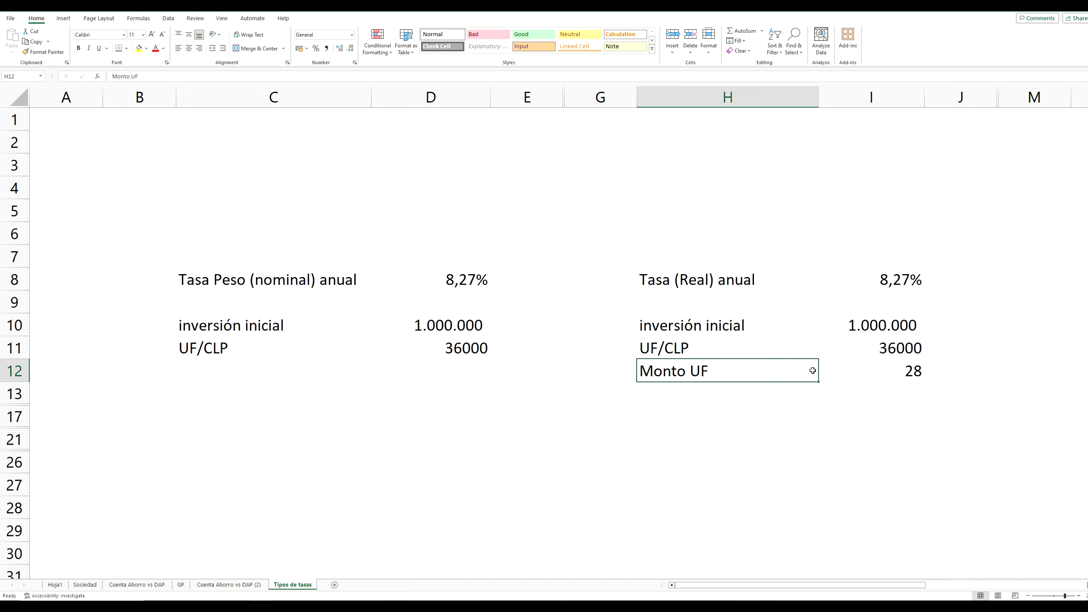
left_click(865, 405)
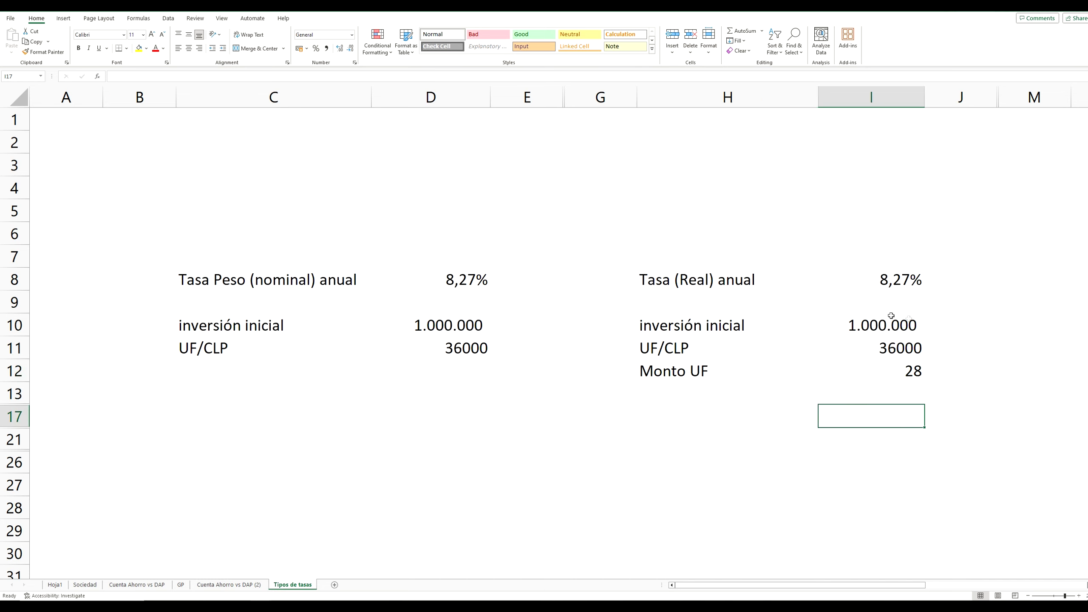
left_click_drag(448, 319, 467, 348)
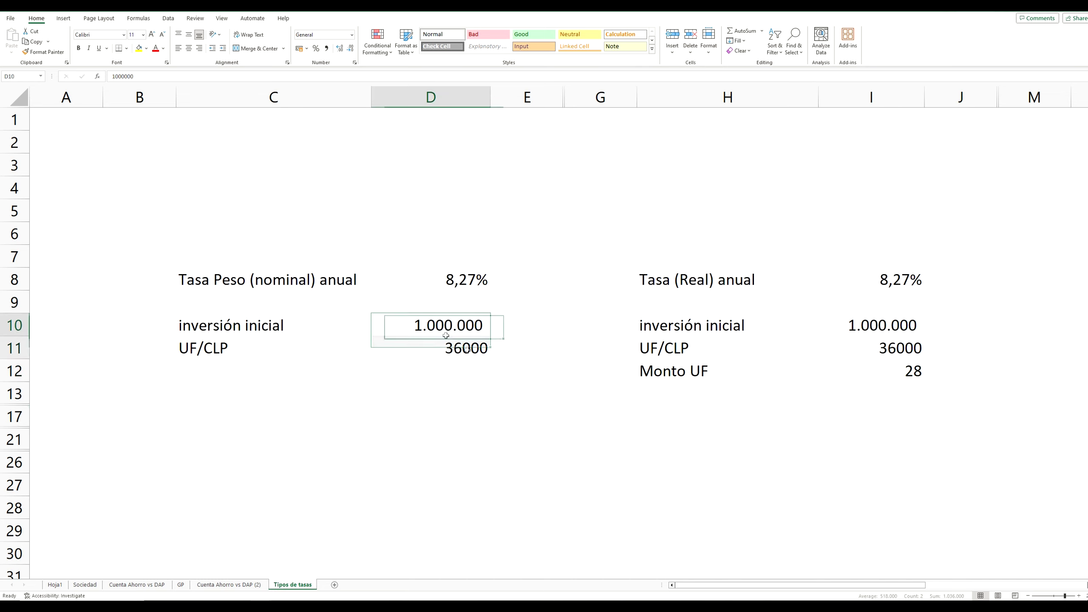
left_click(527, 328)
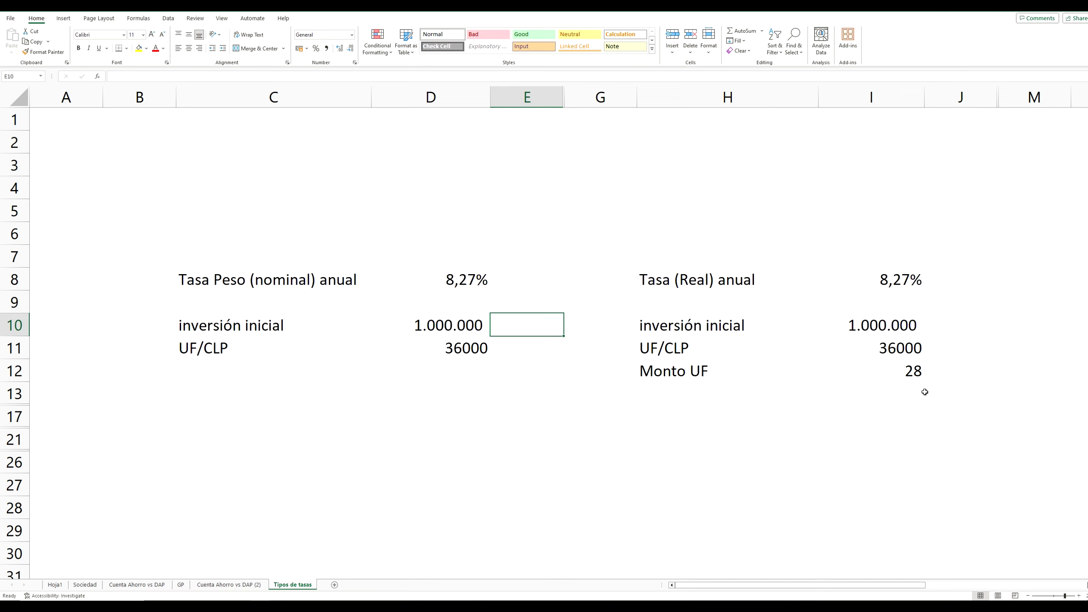
left_click(858, 332)
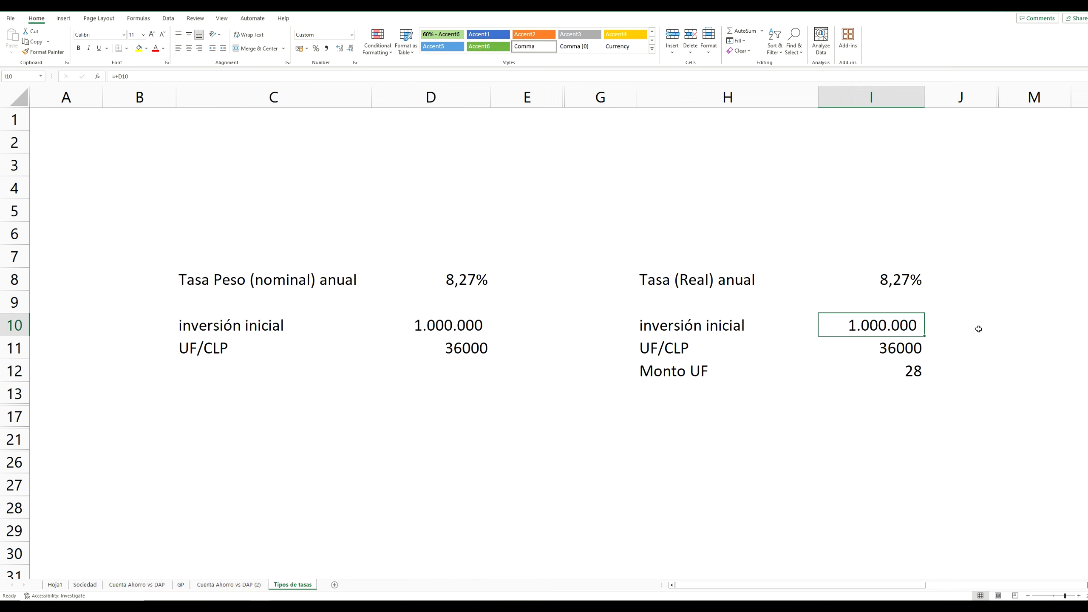
Commit Monto UF as =+I10/I11 in I12 and add one decimal so it reads 27,8.
double_click(895, 369)
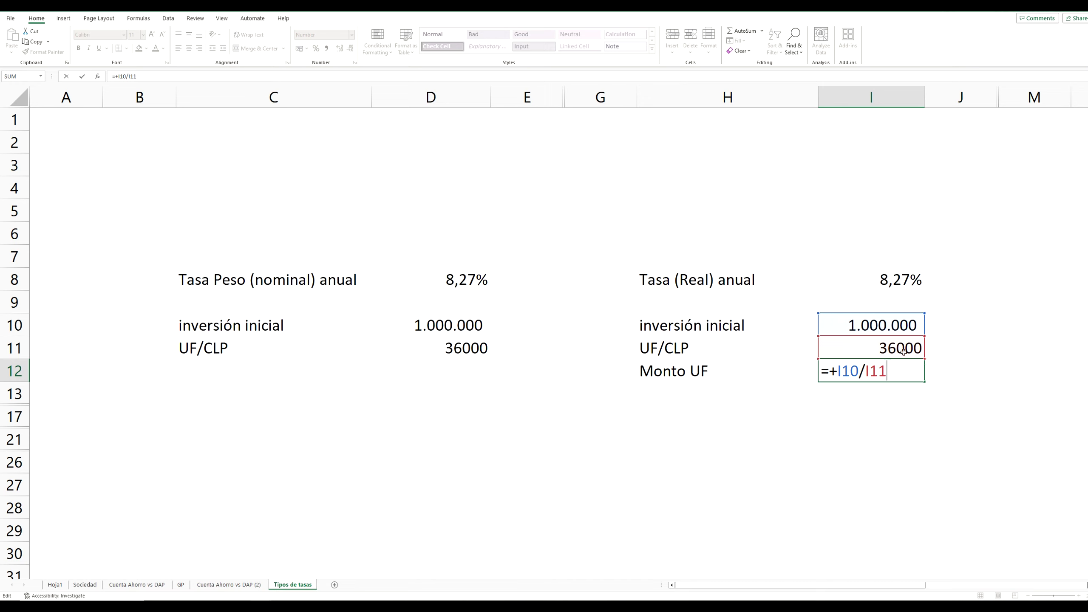
key("Return")
left_click(899, 363)
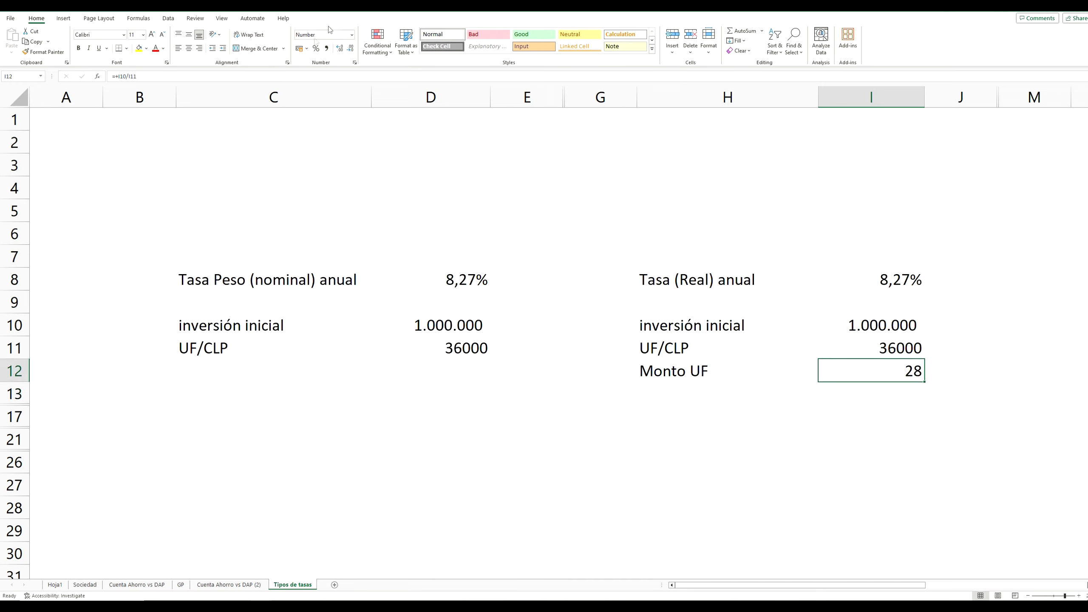
left_click(339, 48)
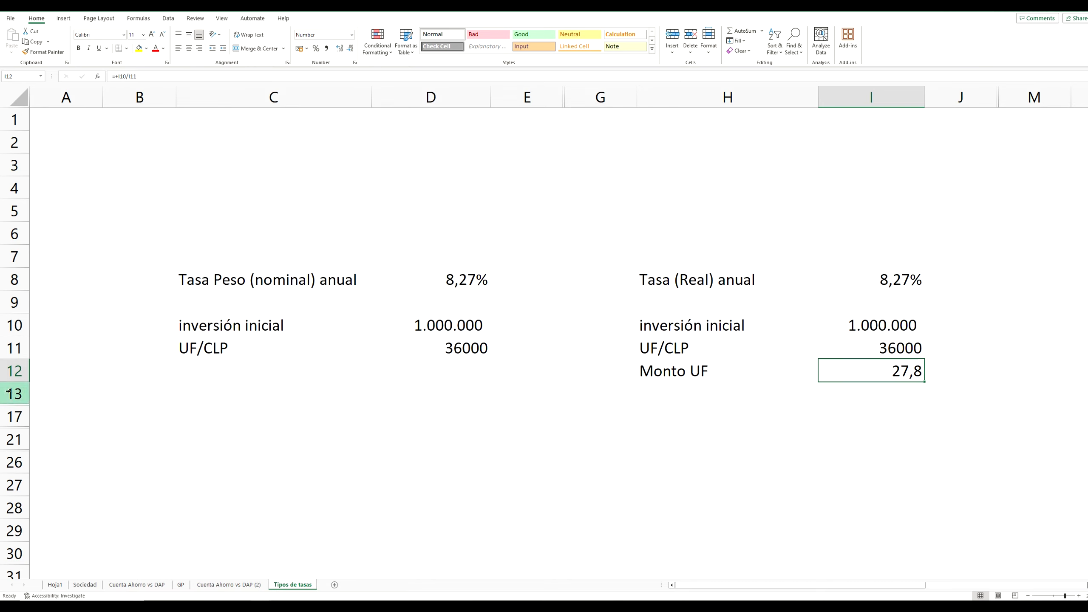
left_click(1004, 390)
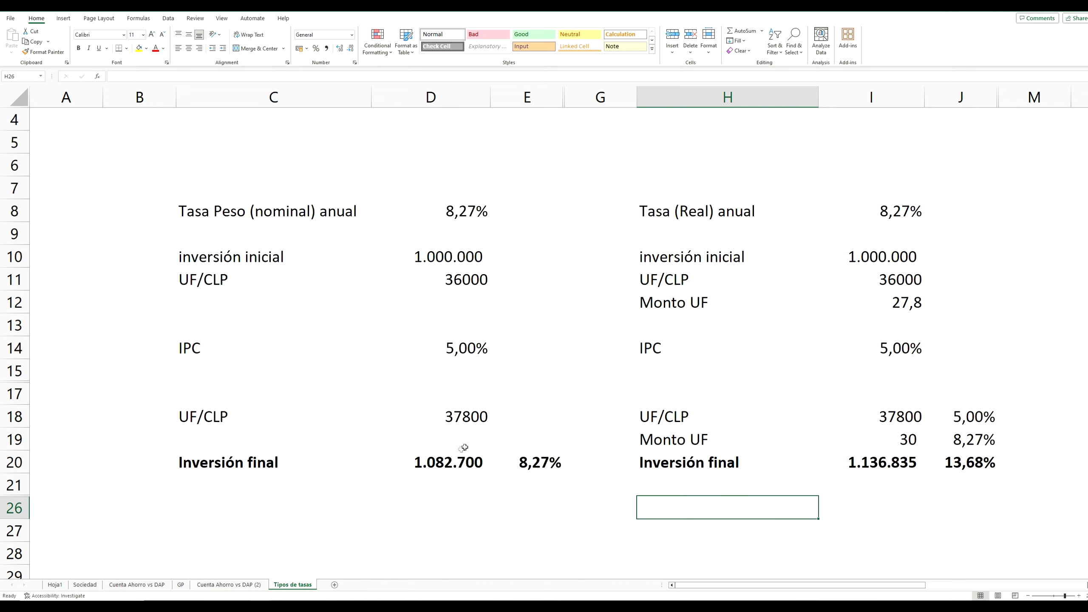
left_click(509, 395)
left_click(387, 402)
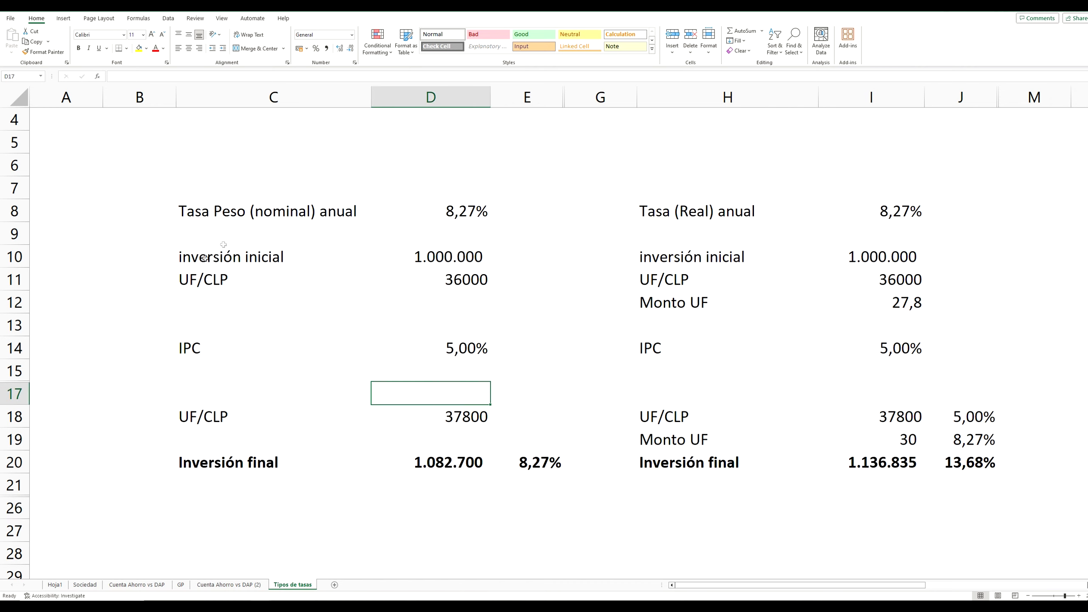
left_click(449, 522)
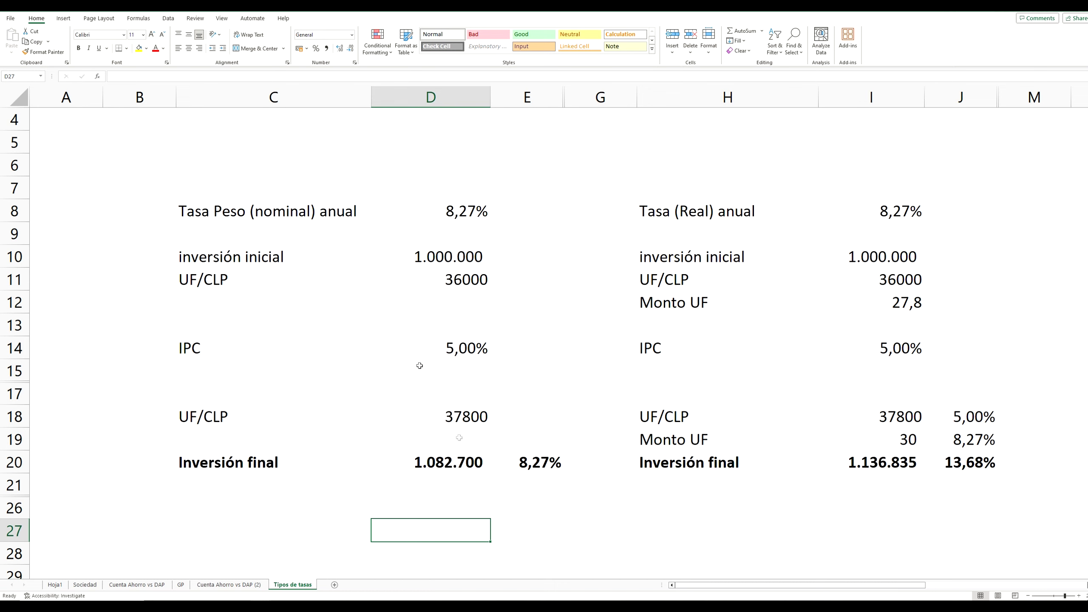
mouse_move(300, 97)
left_mouse_down()
mouse_move(573, 136)
mouse_move(527, 141)
left_mouse_up()
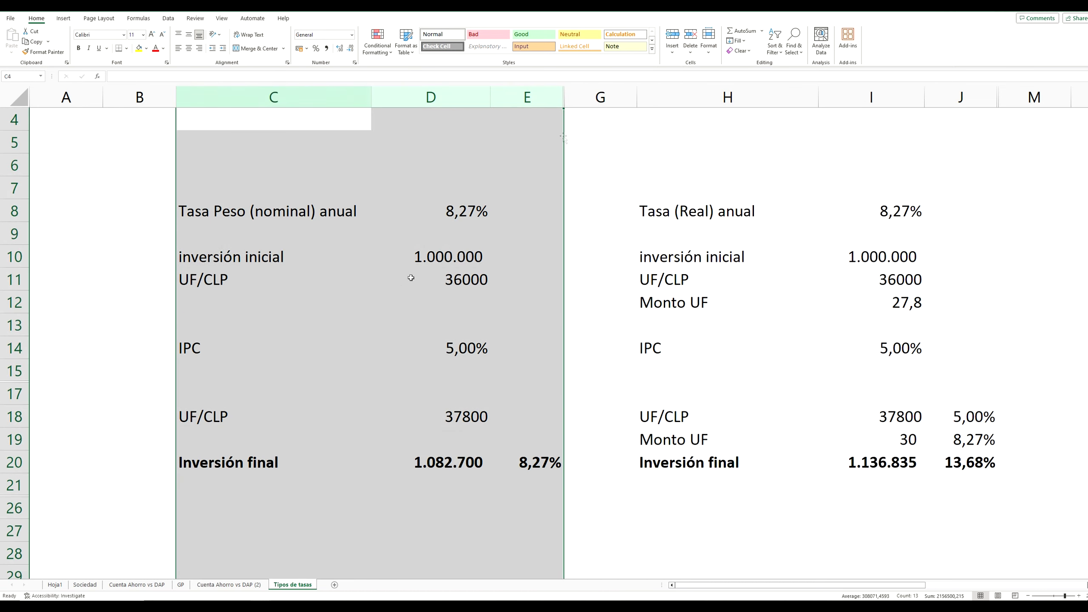
left_click(413, 279)
left_click(388, 504)
left_click(424, 468)
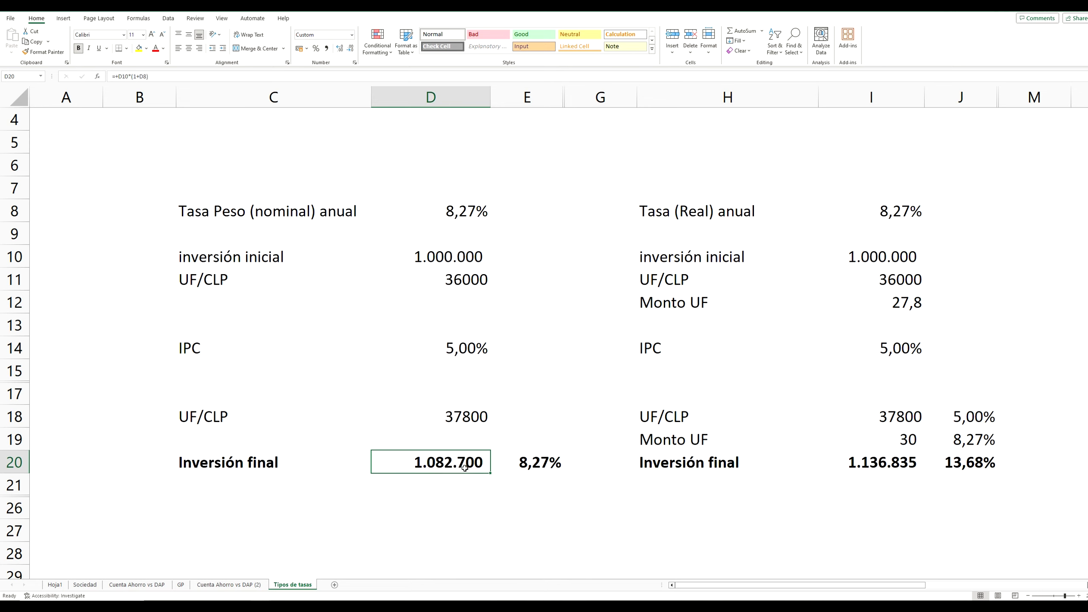
double_click(464, 467)
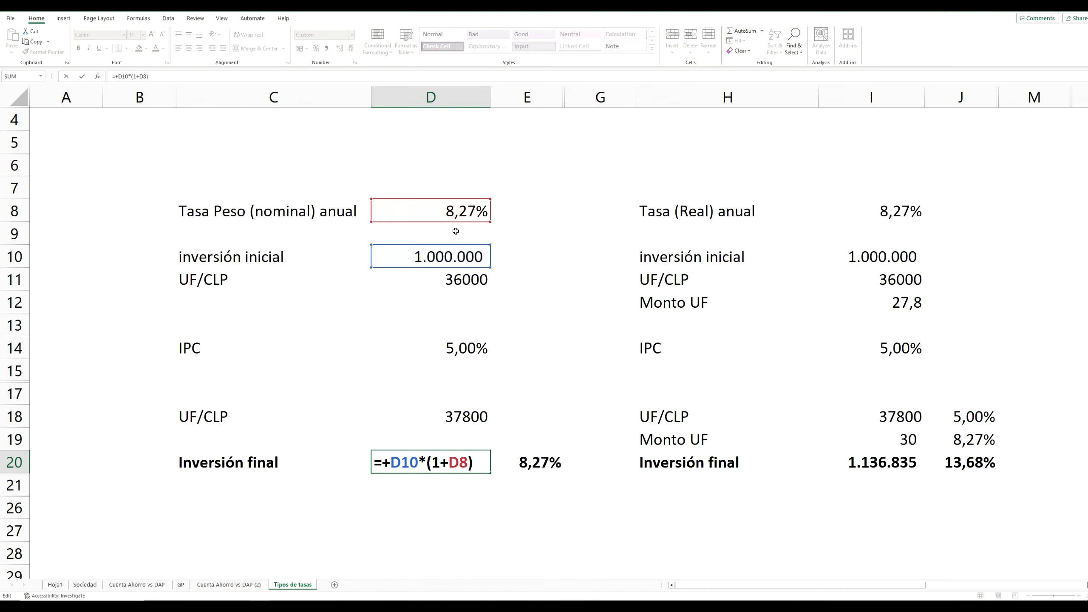
key("Return")
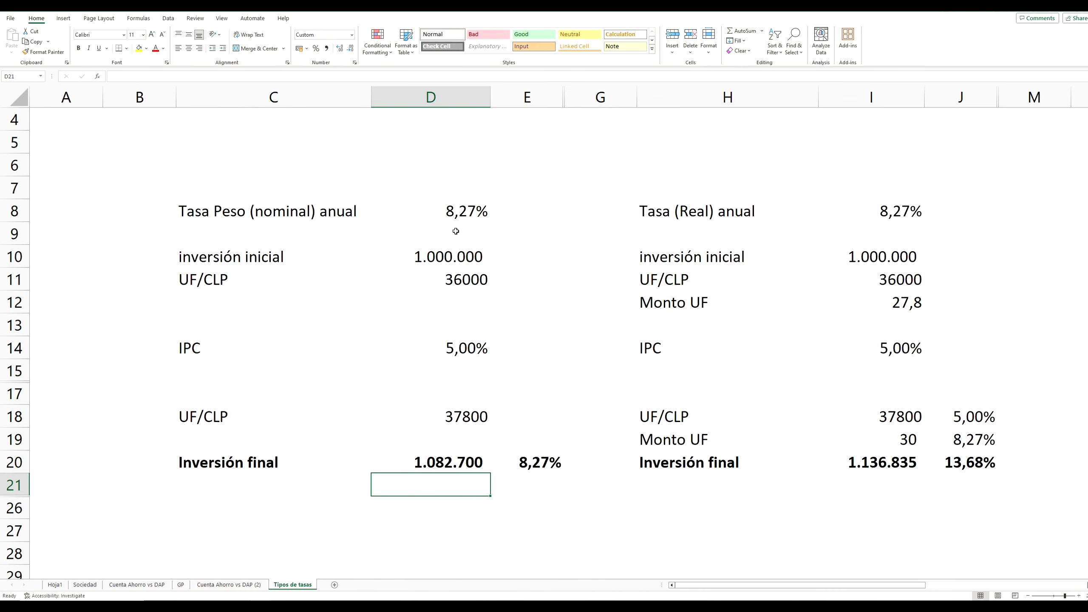
left_click(517, 510)
left_click(437, 501)
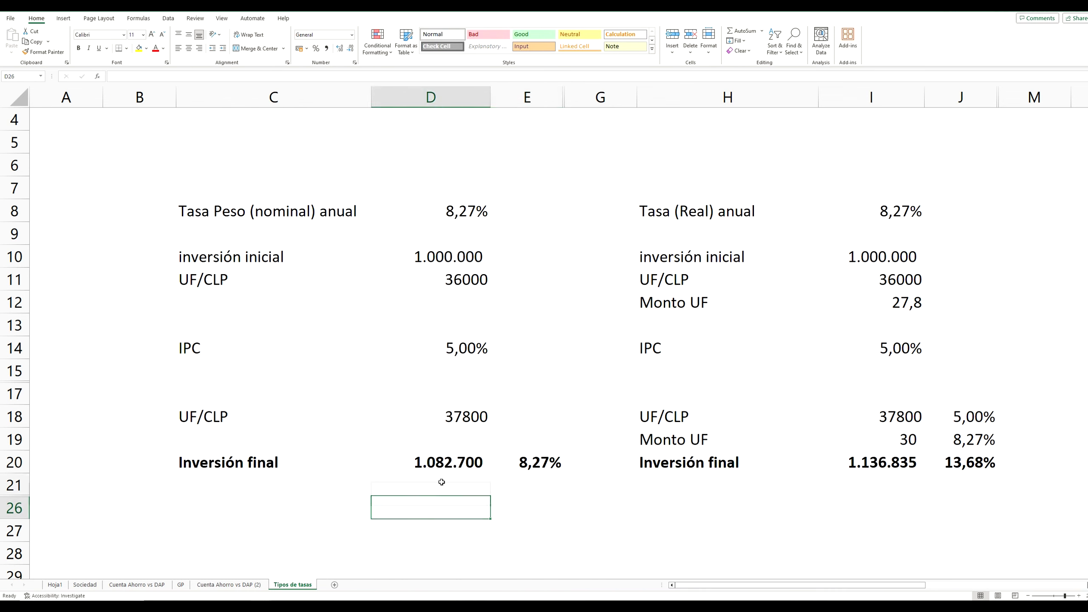
left_click(439, 483)
left_click(538, 494)
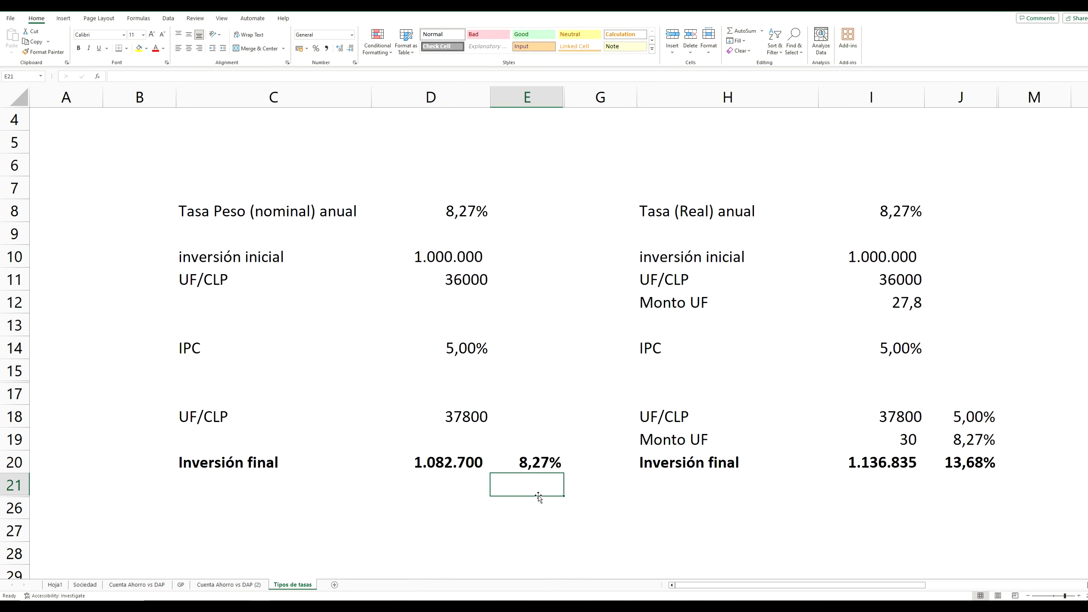
left_click(470, 525)
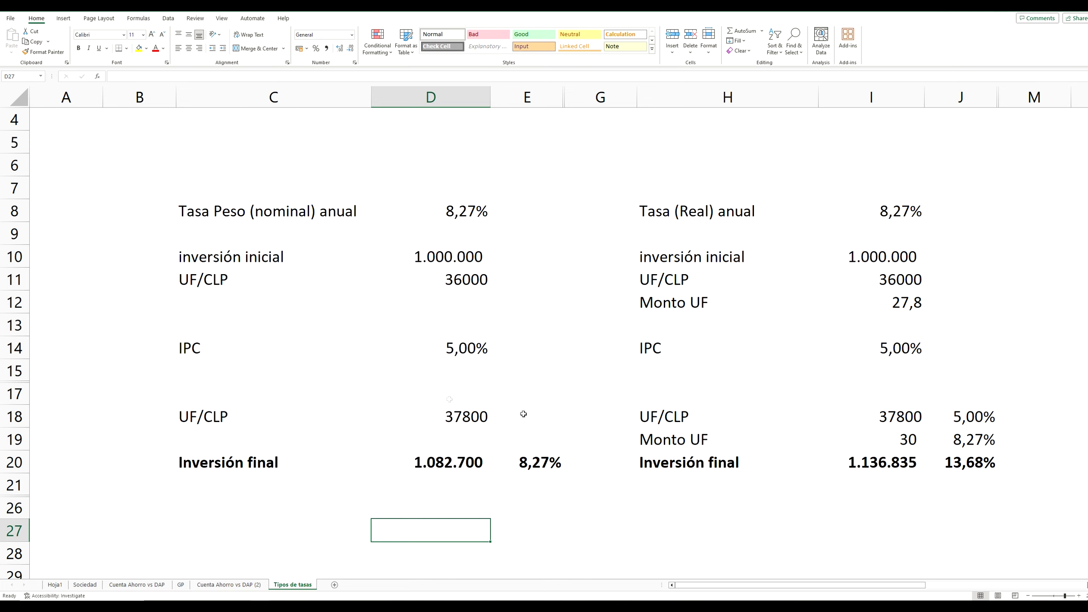
left_click(342, 354)
left_click(442, 347)
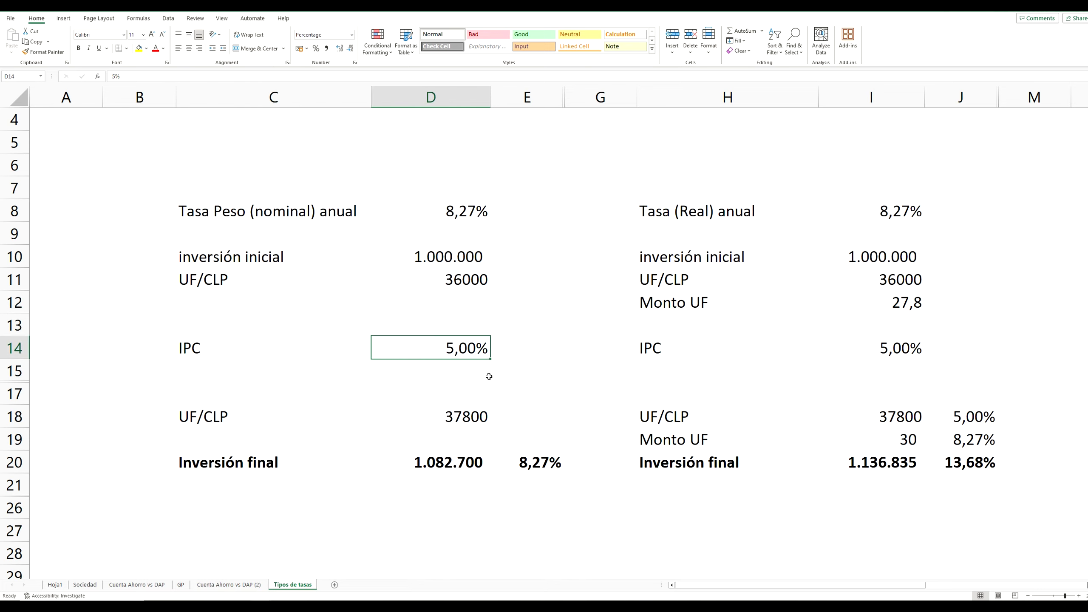
left_click(515, 384)
left_click(961, 507)
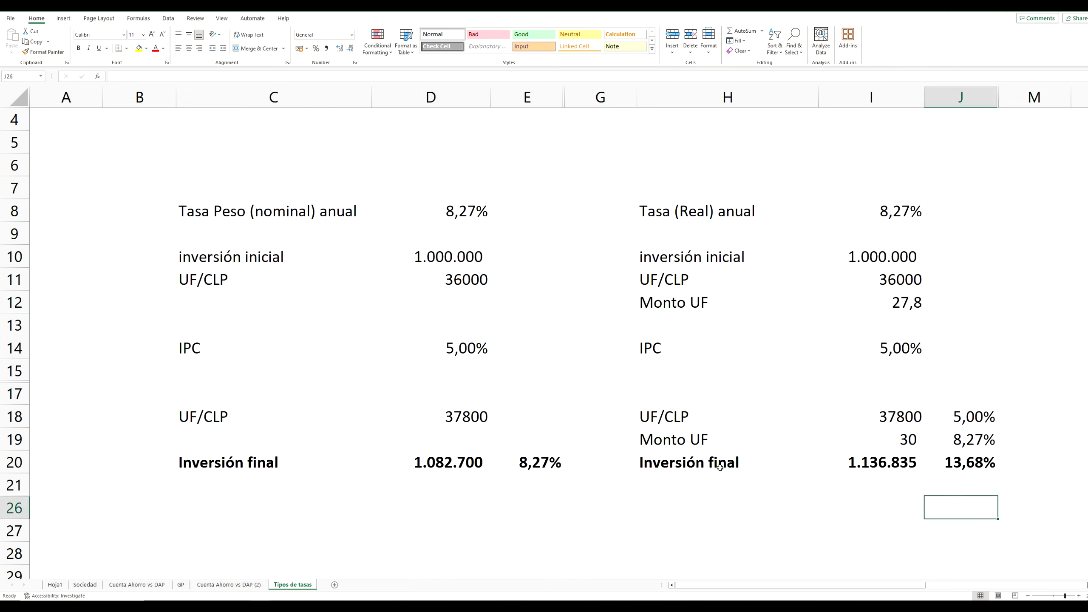
left_click(728, 484)
left_click(830, 513)
left_click(696, 509)
left_click(686, 476)
left_click(889, 527)
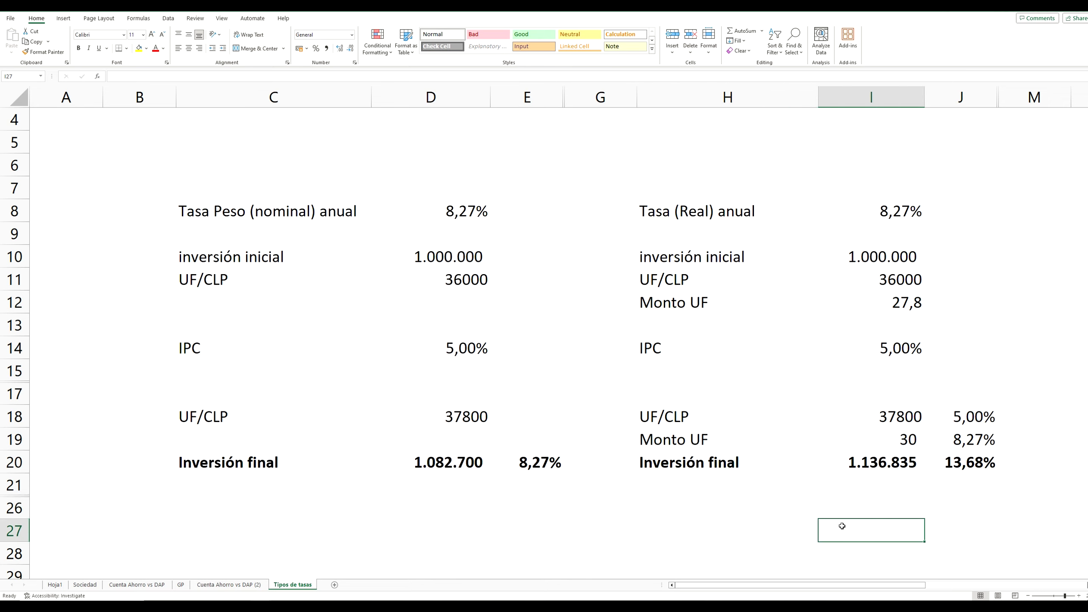
left_click(734, 492)
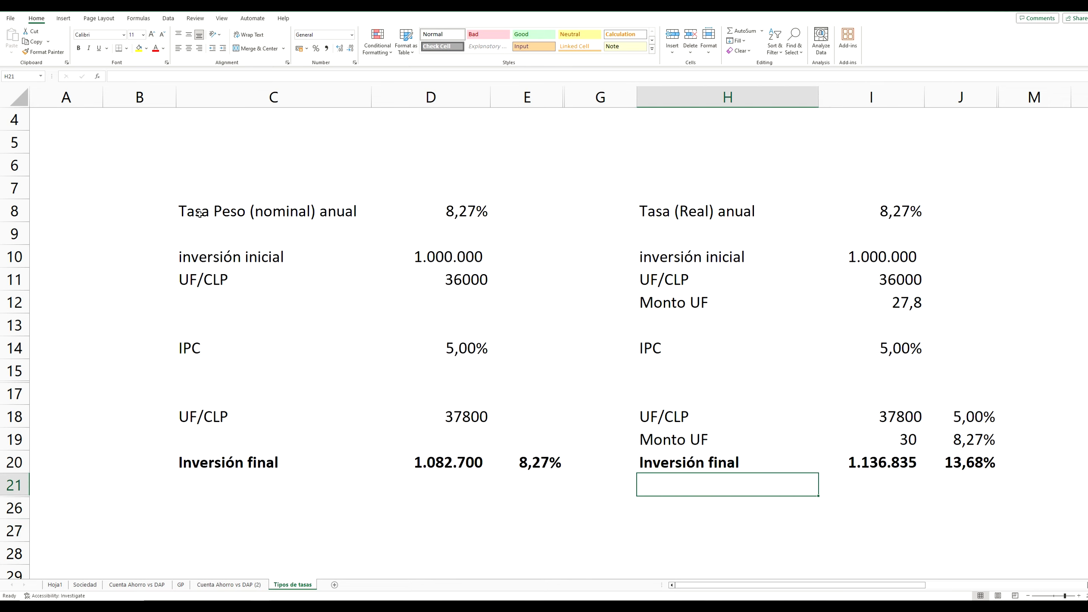
Review the nominal and real rates in row 8 and the UF final investment in I20.
left_click_drag(203, 214, 471, 212)
left_click(516, 201)
left_click(475, 210)
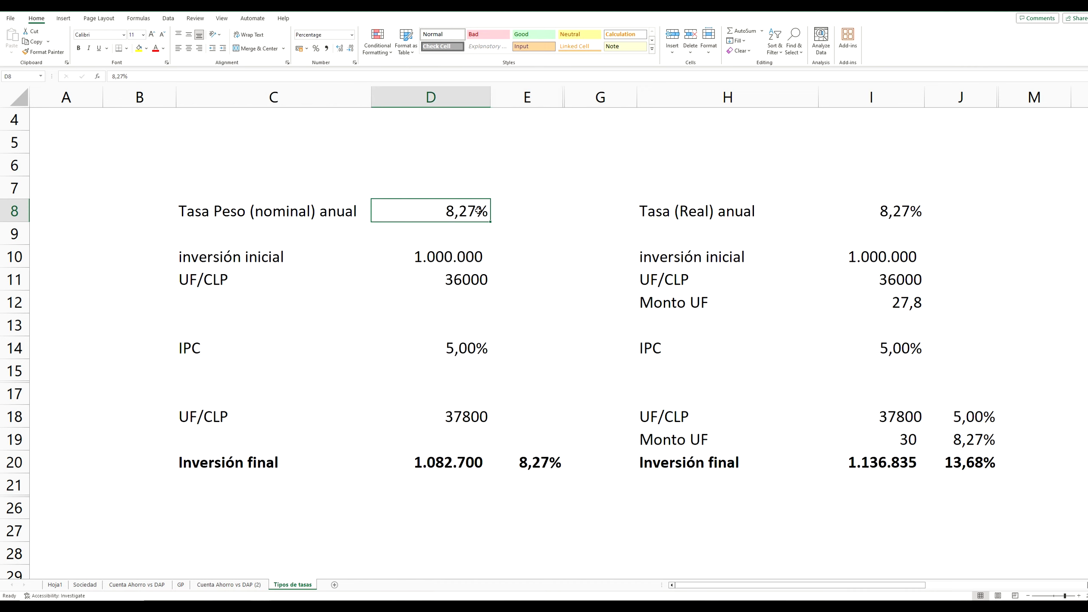
left_click(858, 201)
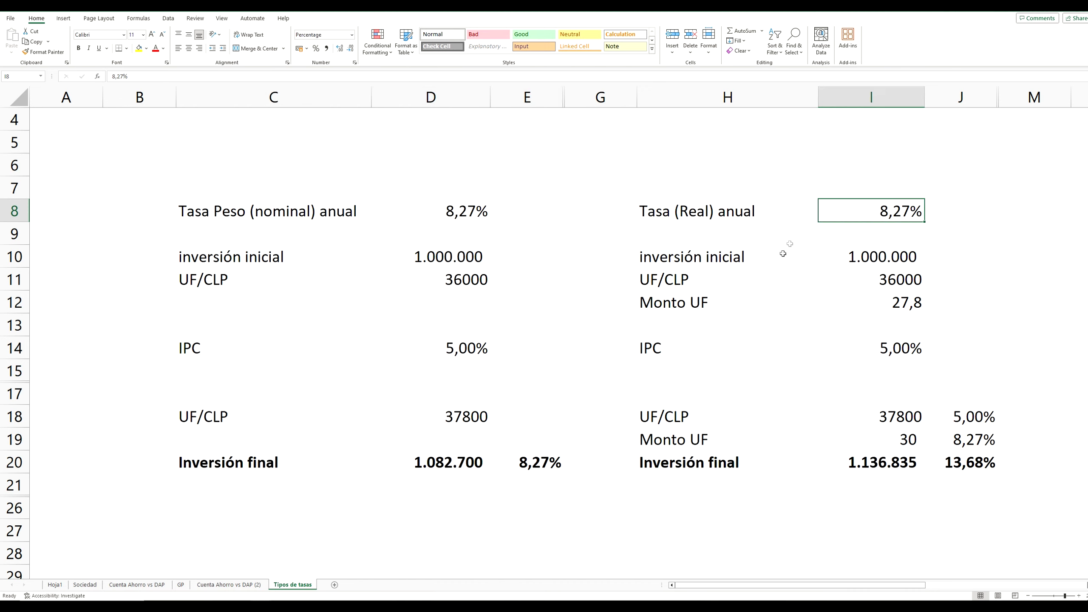
left_click(232, 441)
left_click(232, 461)
left_click(866, 465)
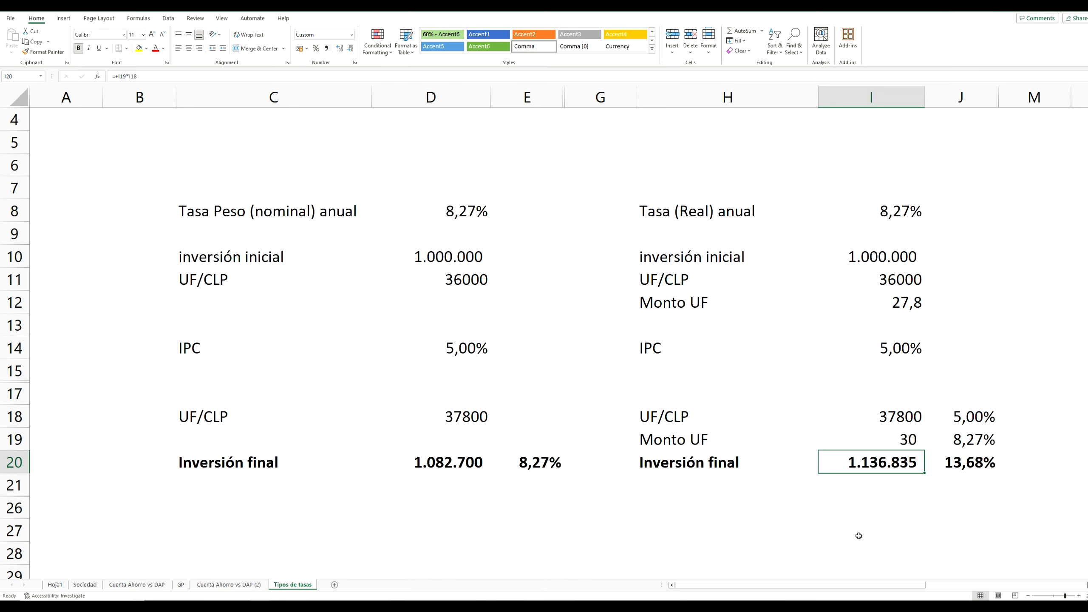
Check I8 and the initial Monto UF in I12, then show I19 with one decimal as 30,1.
left_click(897, 215)
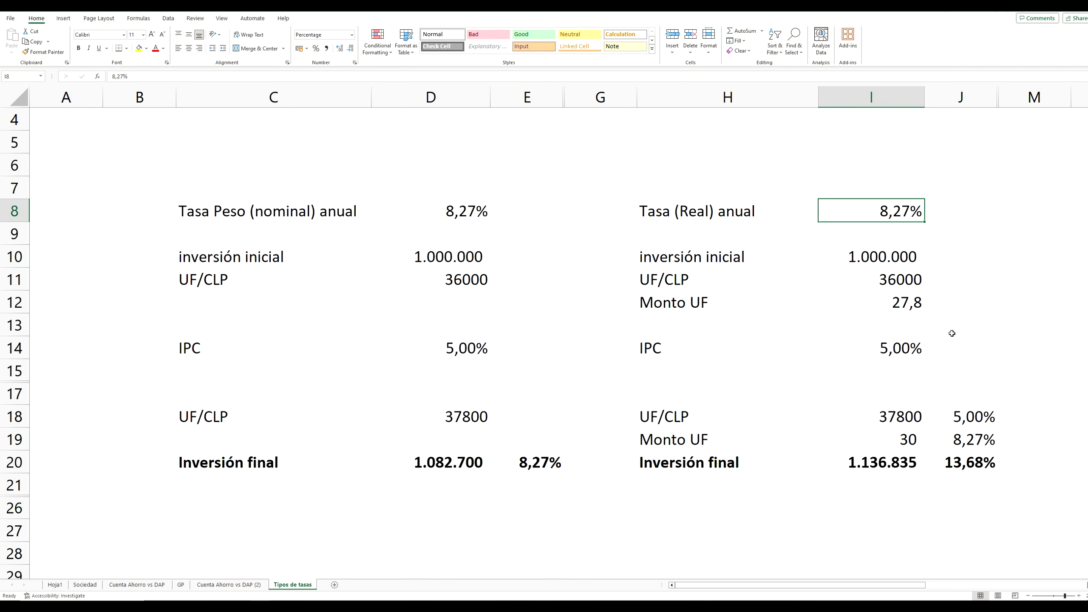
left_click(969, 355)
left_click(907, 376)
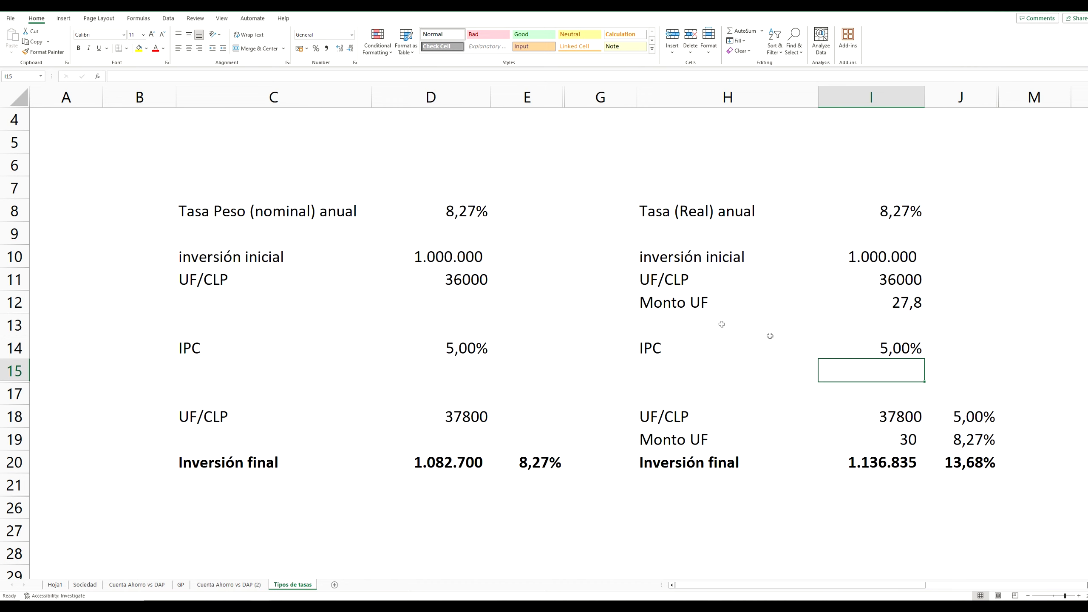
left_click(655, 302)
left_click(905, 301)
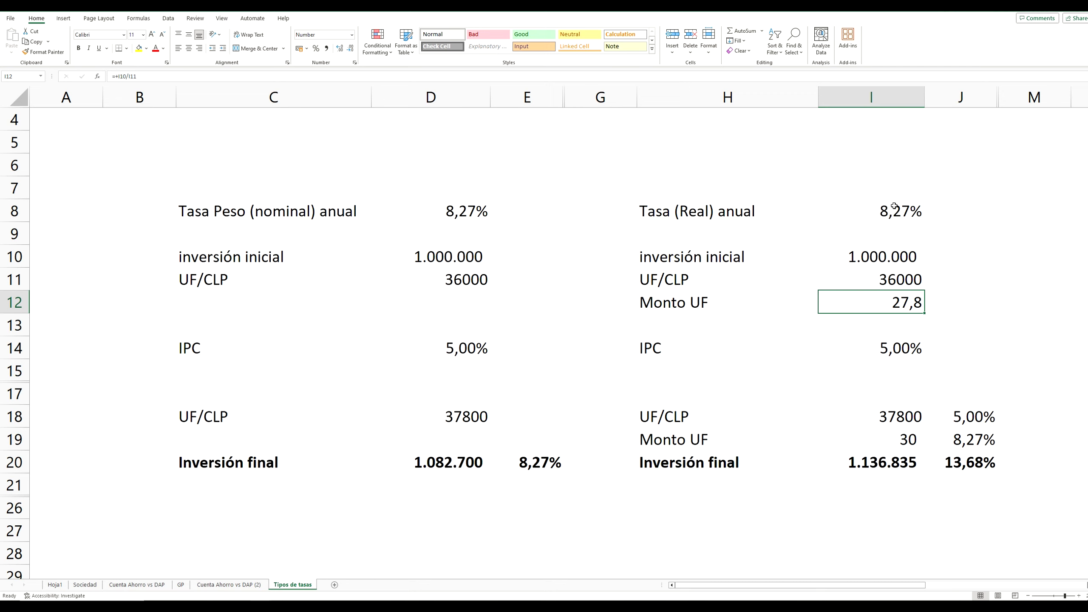
left_click(900, 433)
left_click(339, 48)
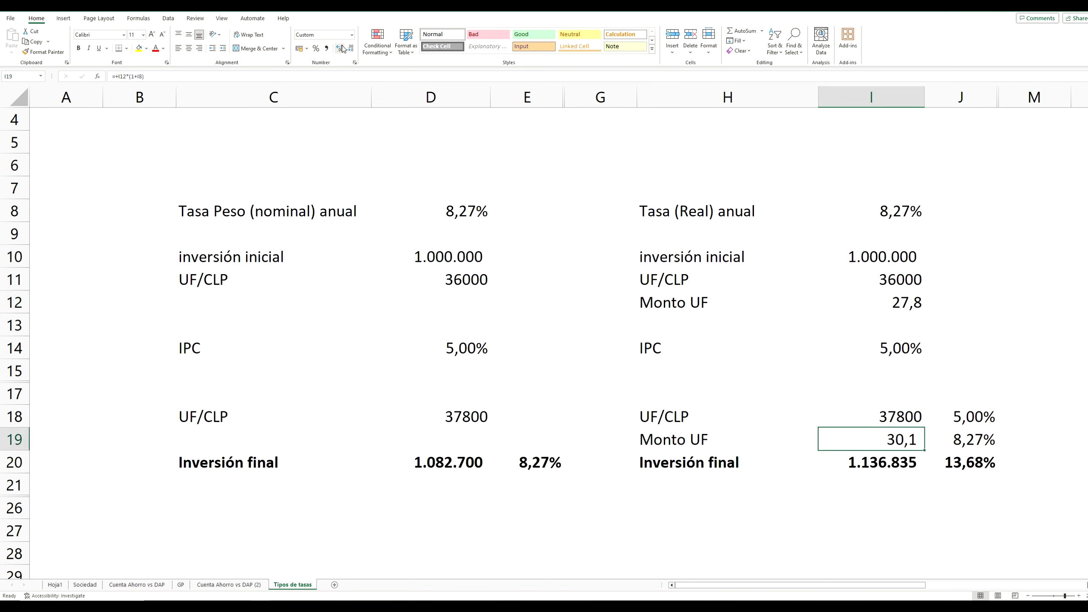
Enter =+I19/I12-1 in J19 to show the UF amount's 8,27% growth from 27,8 to 30,1.
left_click(958, 443)
type("=+I19/I12-1")
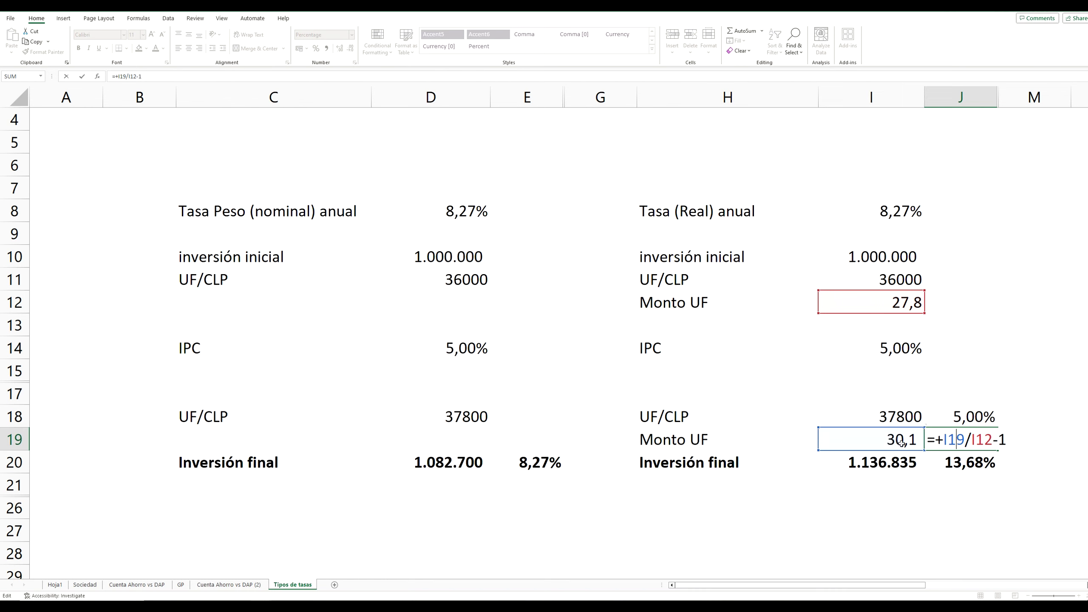
key("Return")
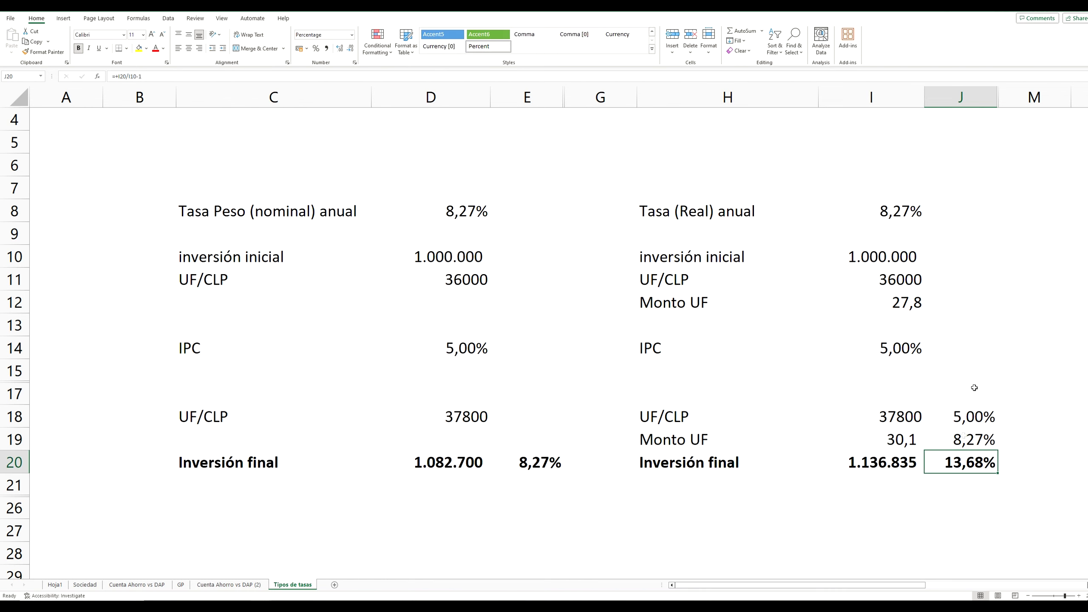
left_click(964, 440)
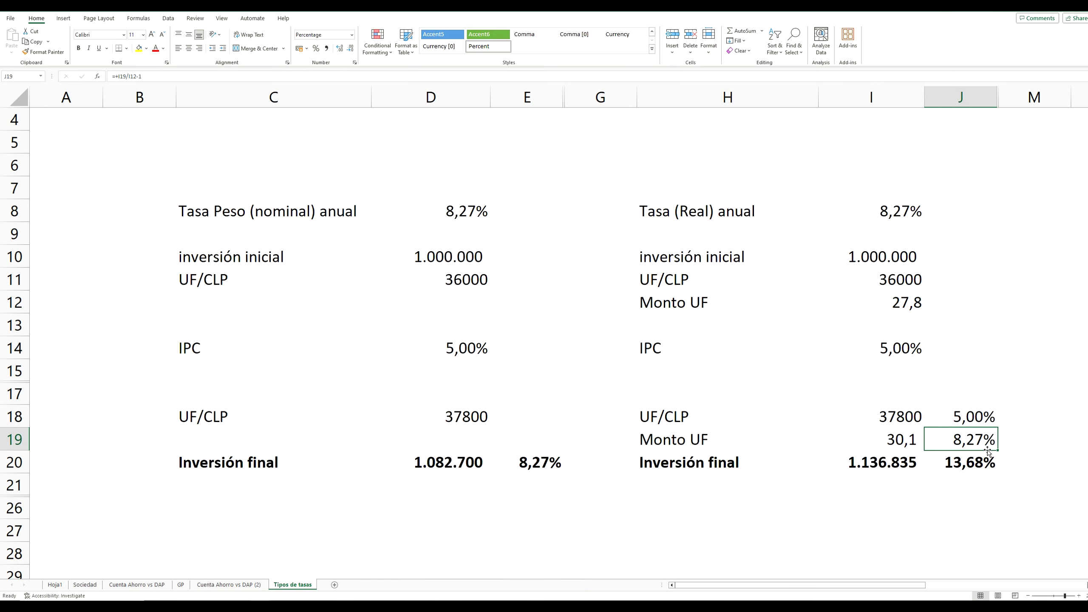
left_click(895, 347)
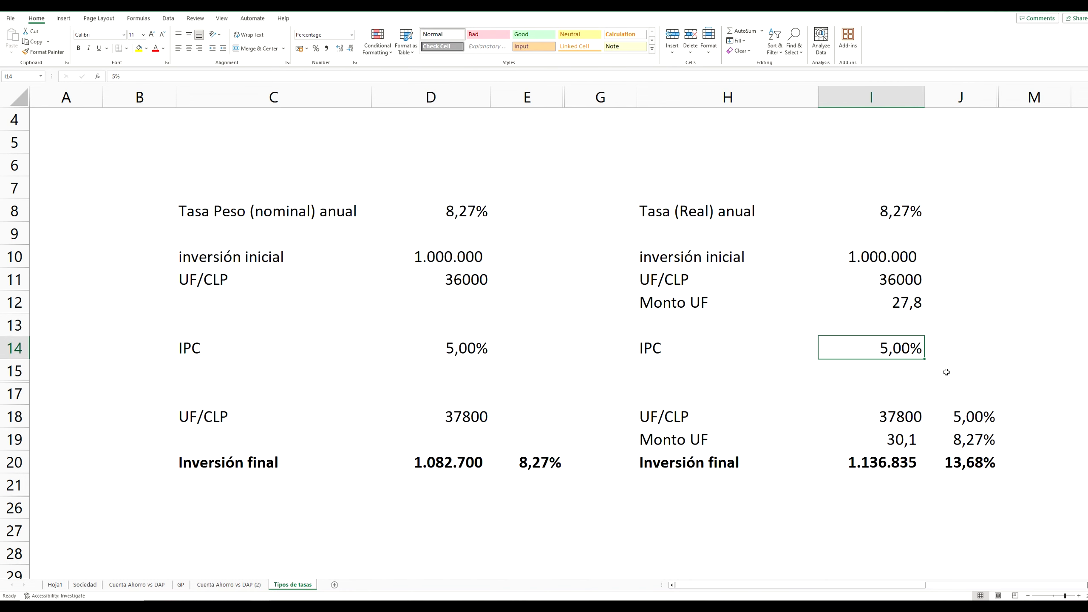
Check UF/CLP 36000, I18 and I19, then enter =+I19*I18 in I20, giving 1.136.835.
left_click(867, 274)
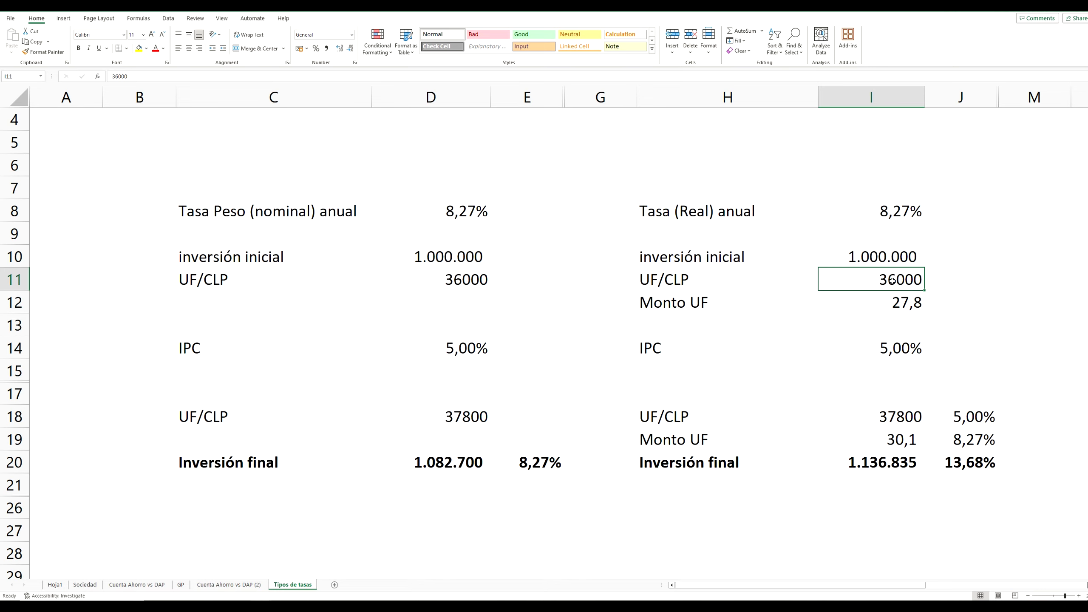
left_click(900, 410)
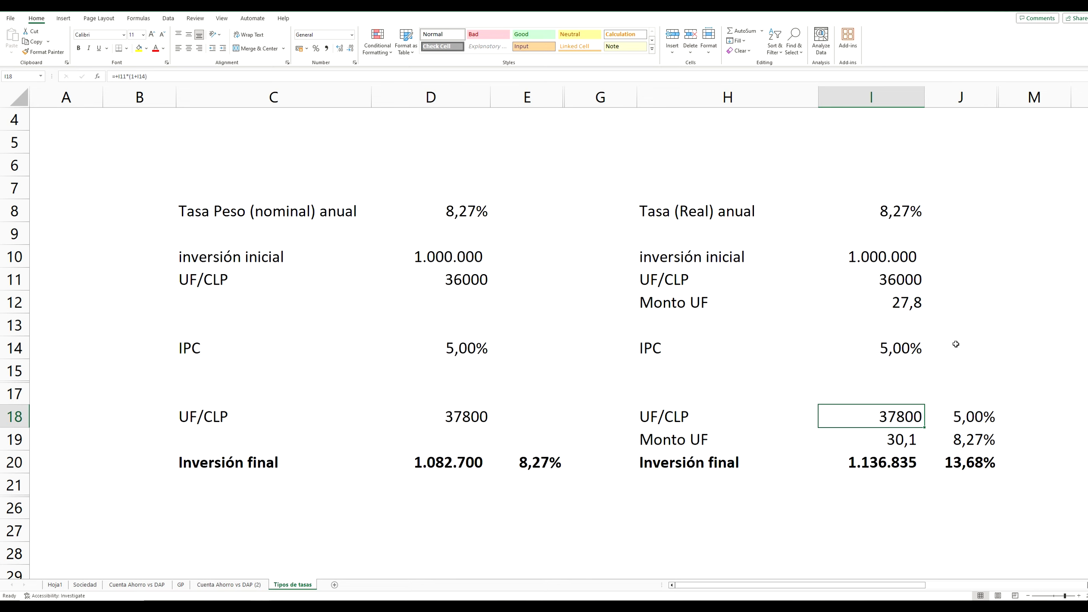
left_click(956, 344)
left_click(959, 509)
left_click(900, 437)
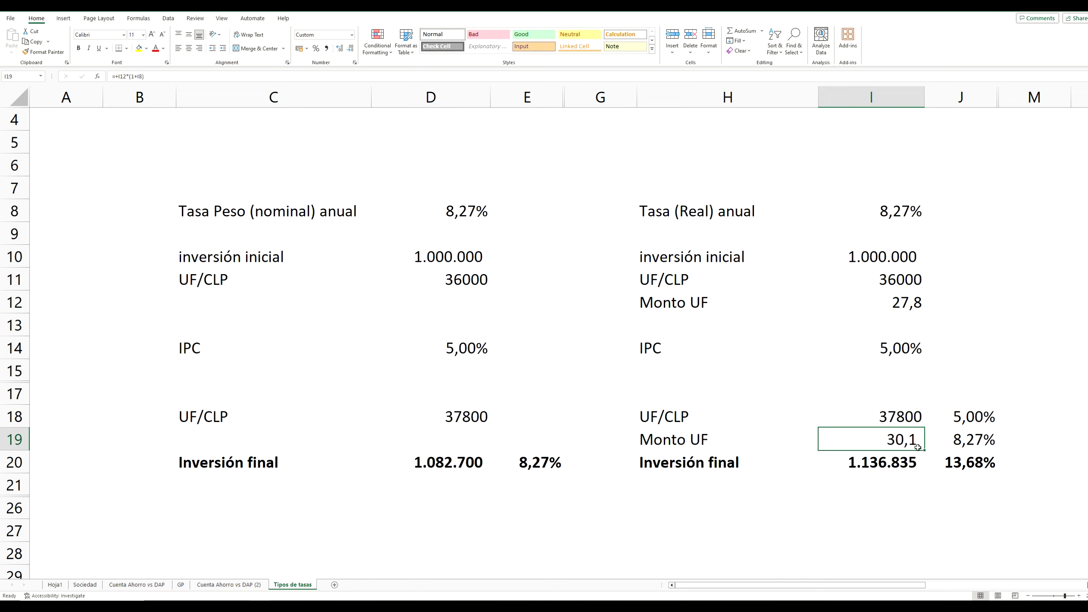
left_click(917, 507)
left_click(900, 462)
type("=+I19*I18")
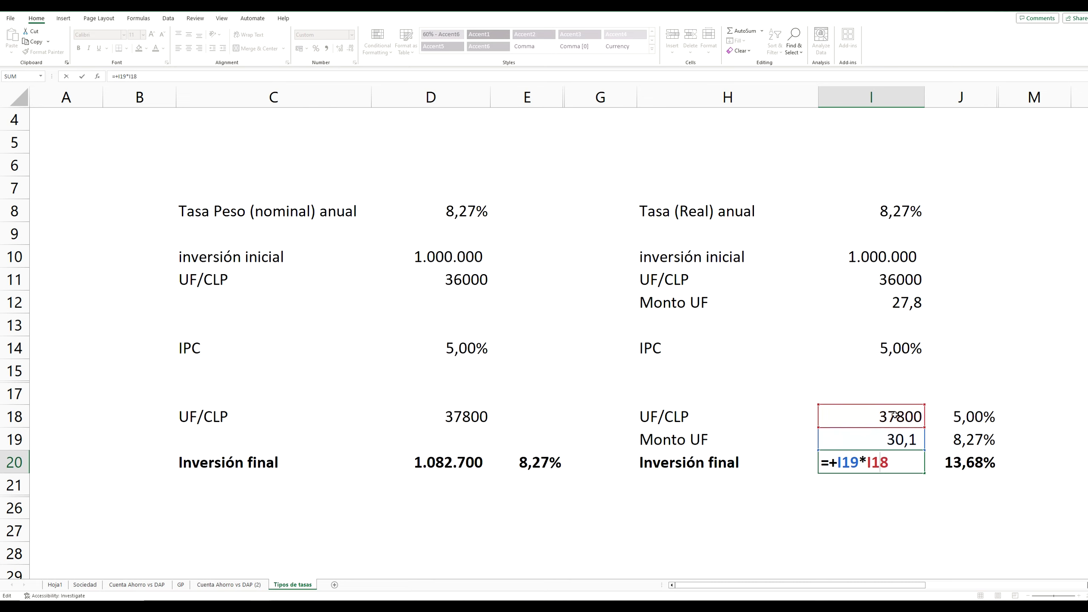
key("Return")
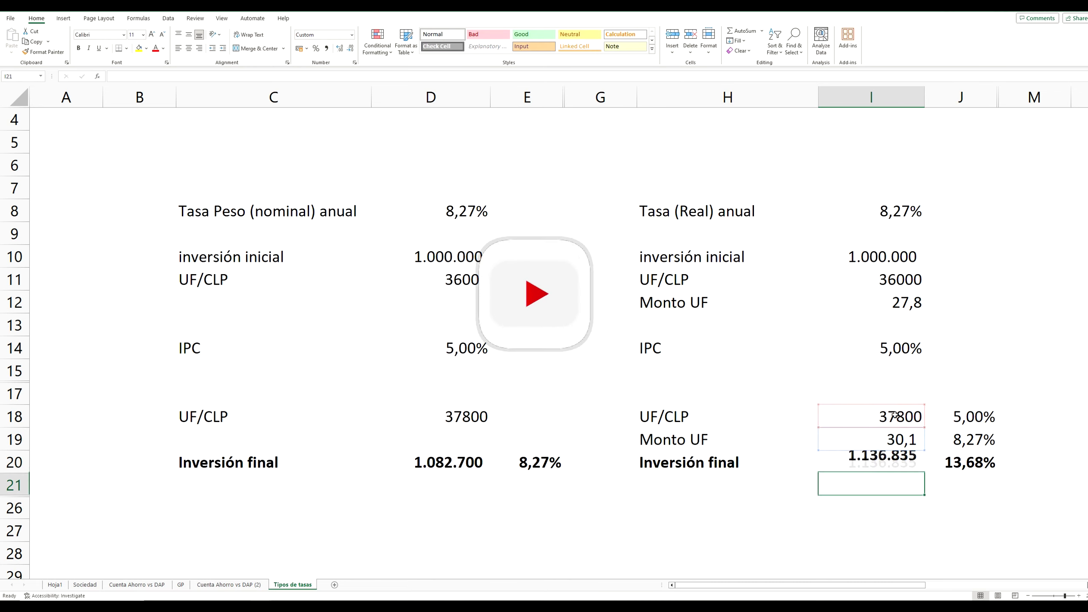
left_click(809, 527)
left_click(869, 512)
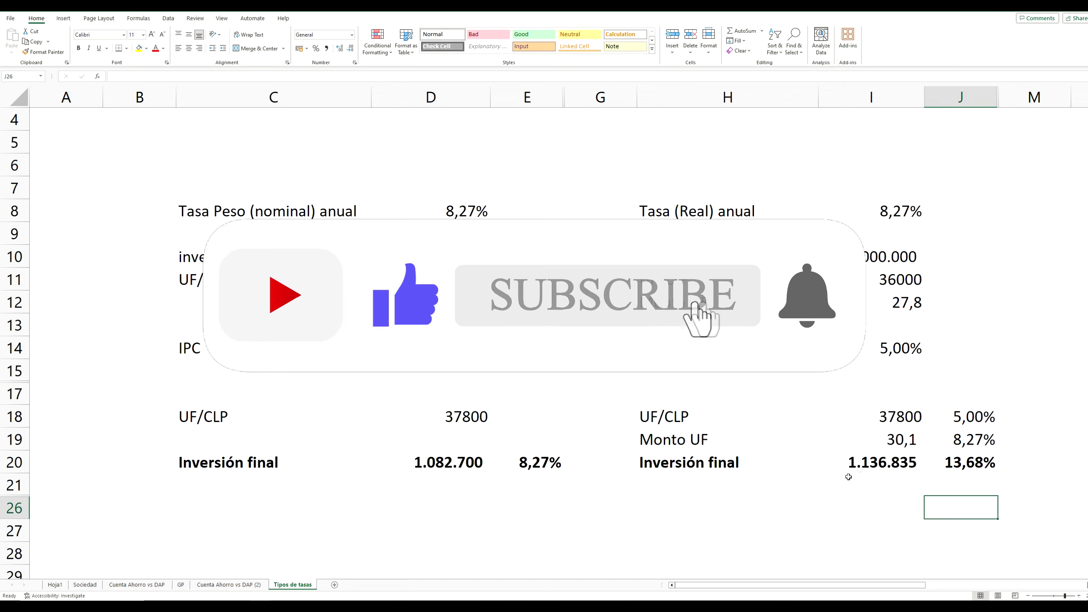
left_click(900, 469)
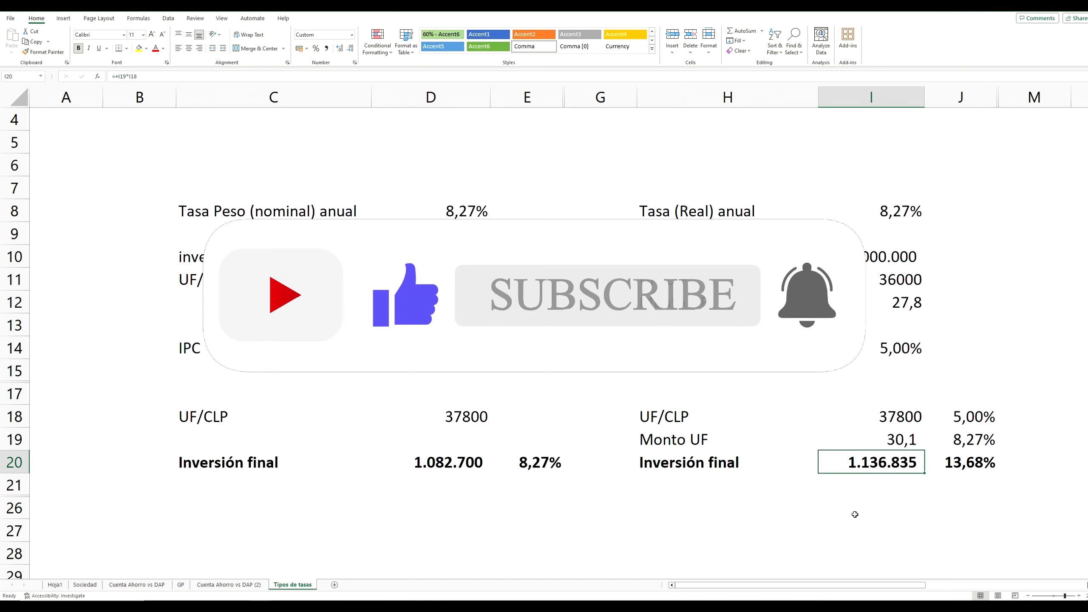
left_click(855, 514)
left_click(959, 508)
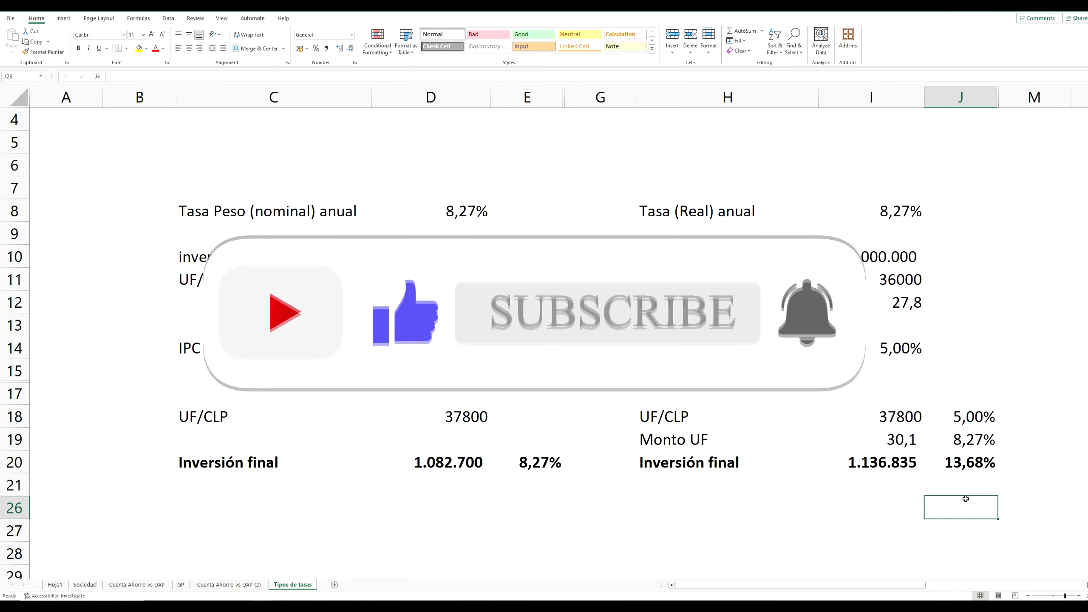
left_click(998, 483)
key("Up")
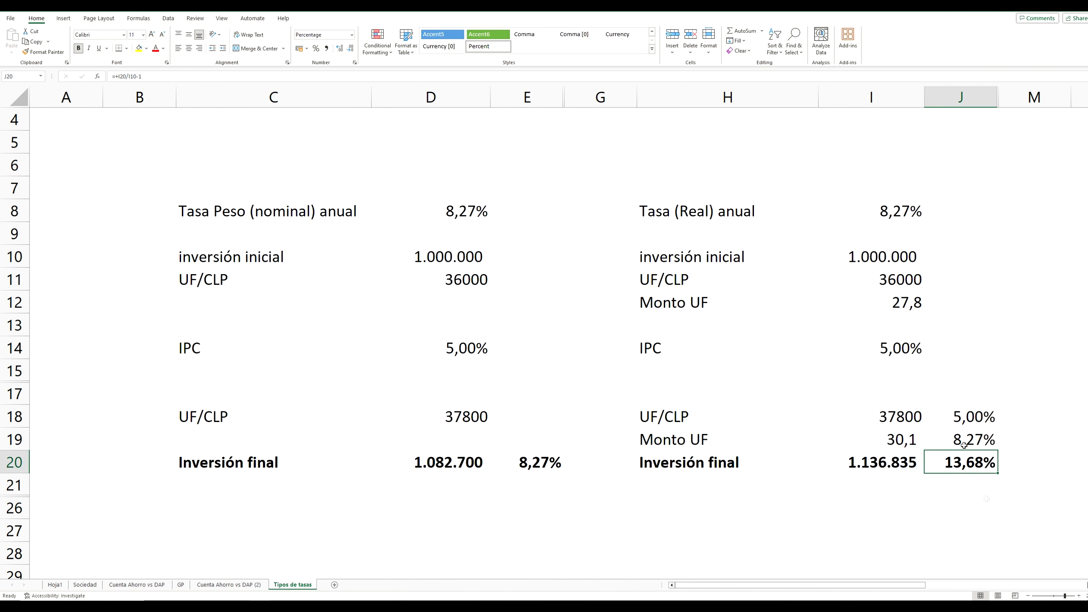
left_click(961, 500)
key("Up")
key("Up")
key("Up")
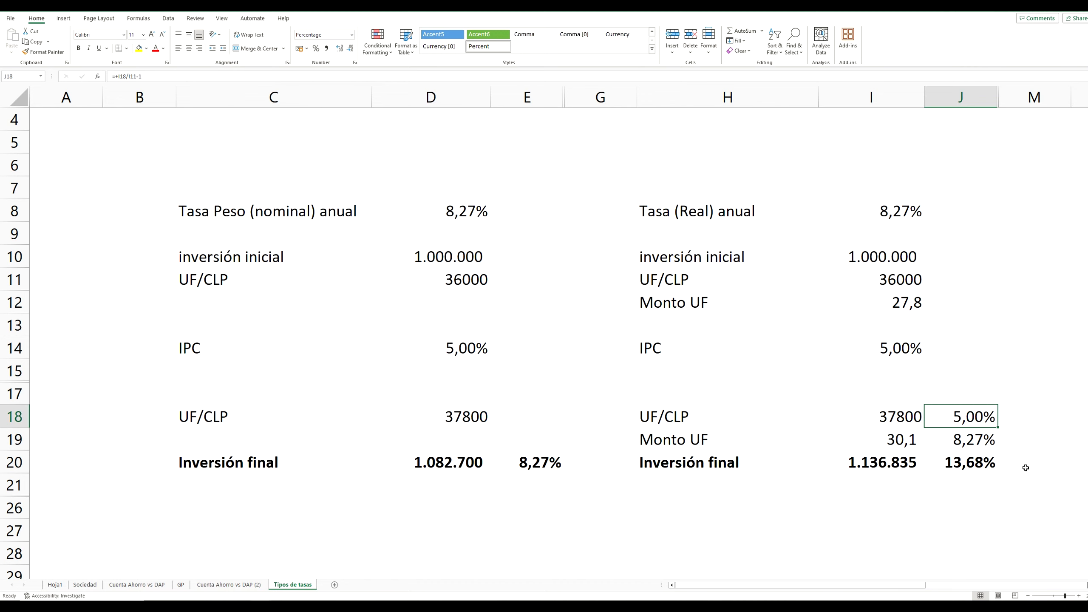
Highlight the real annual rate and the Tasa Peso (nominal) anual label with their values.
left_click(1002, 499)
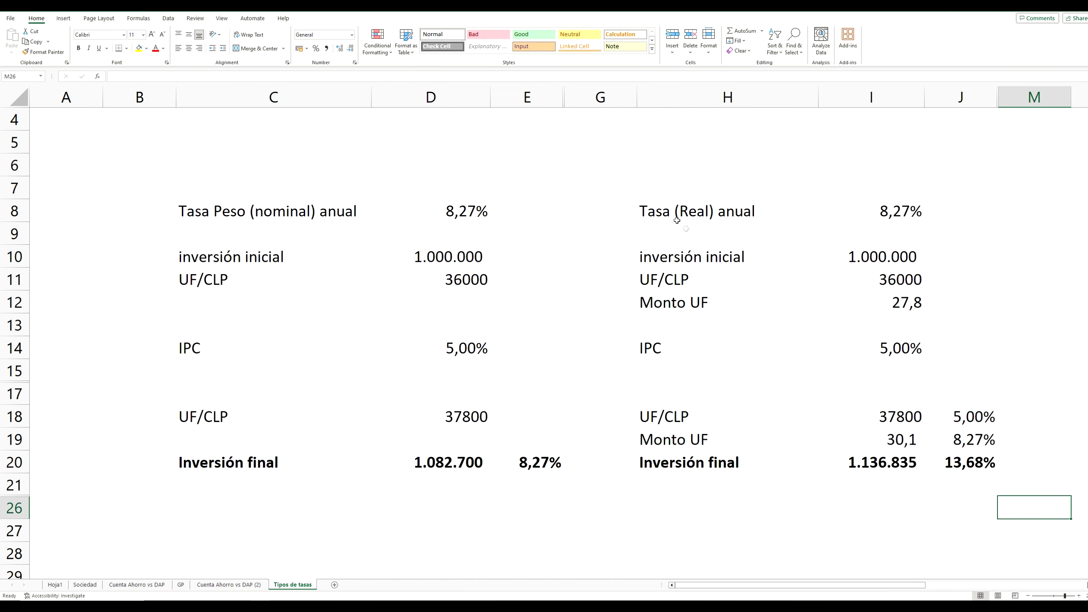
left_click_drag(660, 212, 883, 224)
left_click(935, 229)
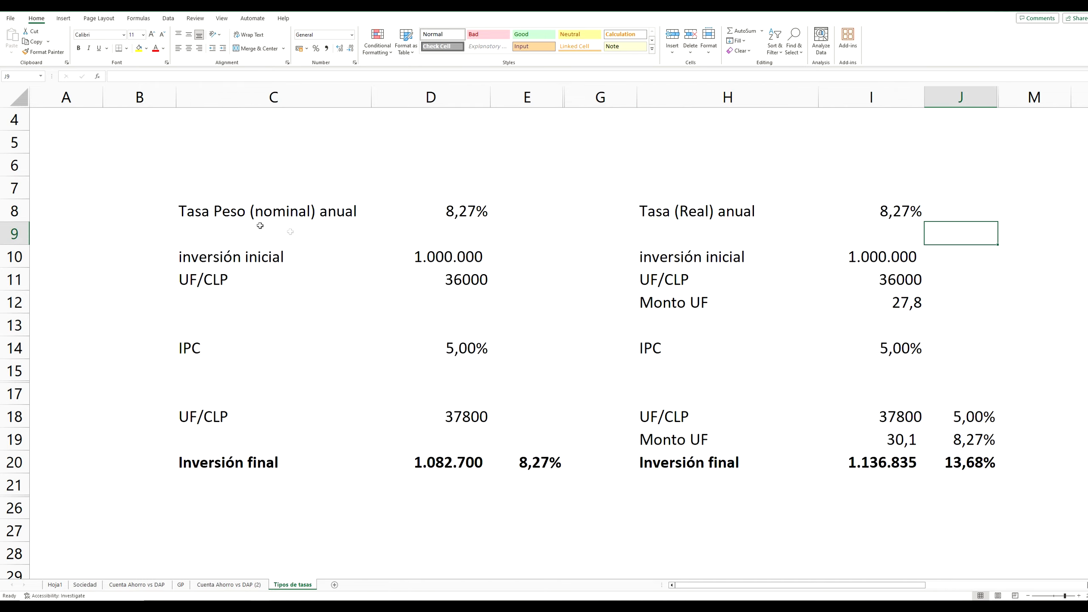
left_click(211, 207)
left_click_drag(211, 207, 428, 211)
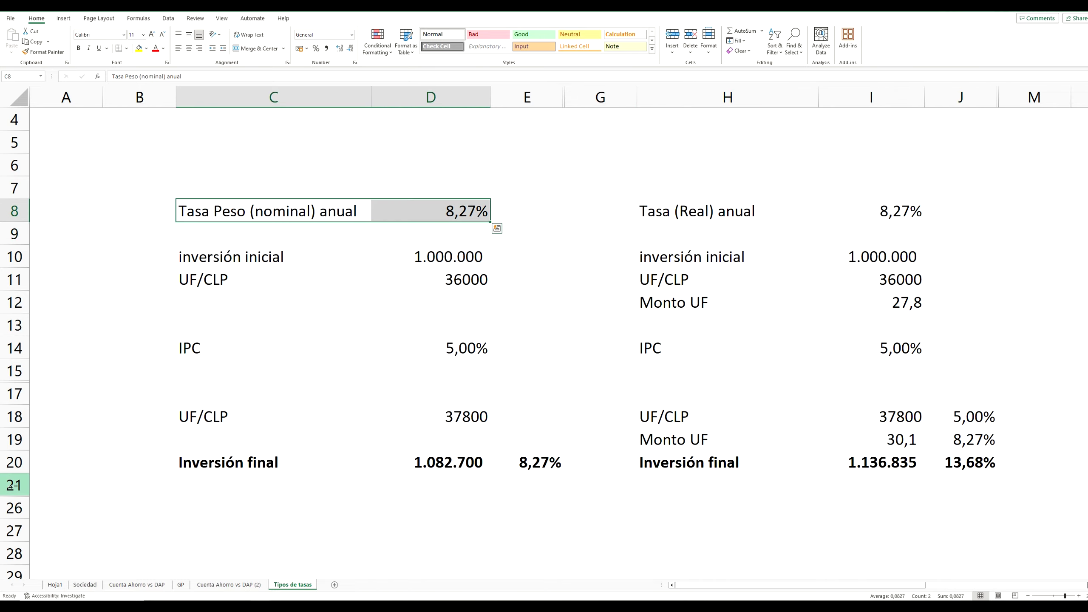
left_click(111, 483)
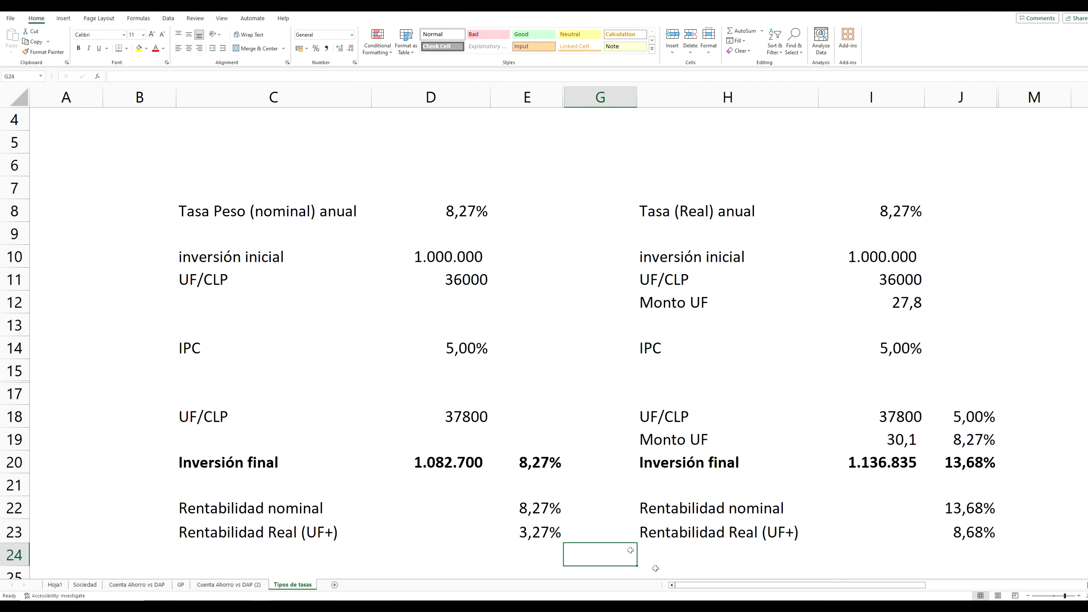
left_click(646, 537)
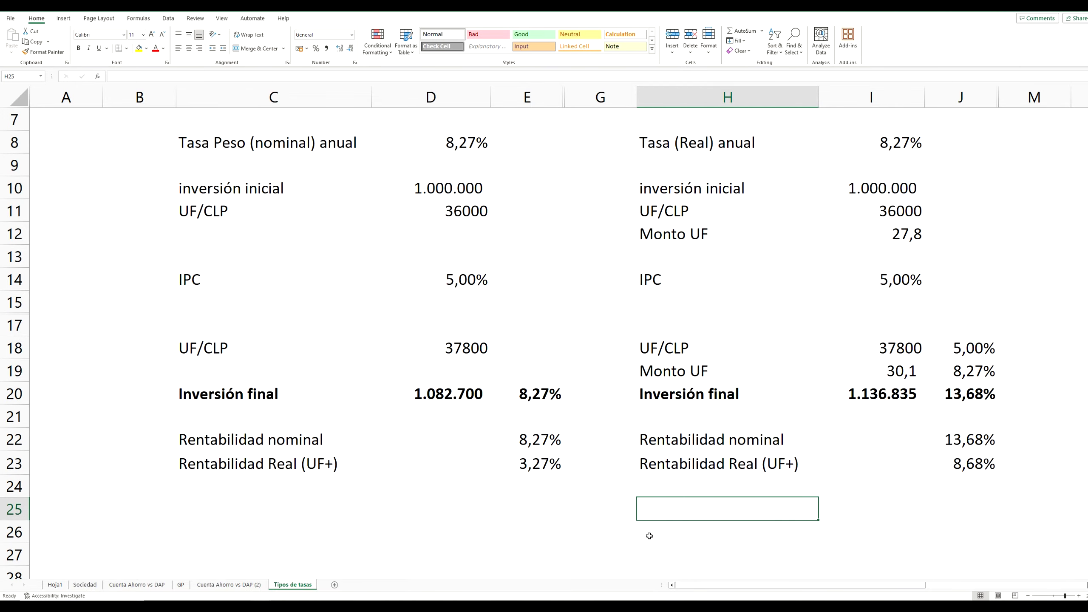
scroll(650, 536, "up", 1)
left_click_drag(274, 97, 536, 111)
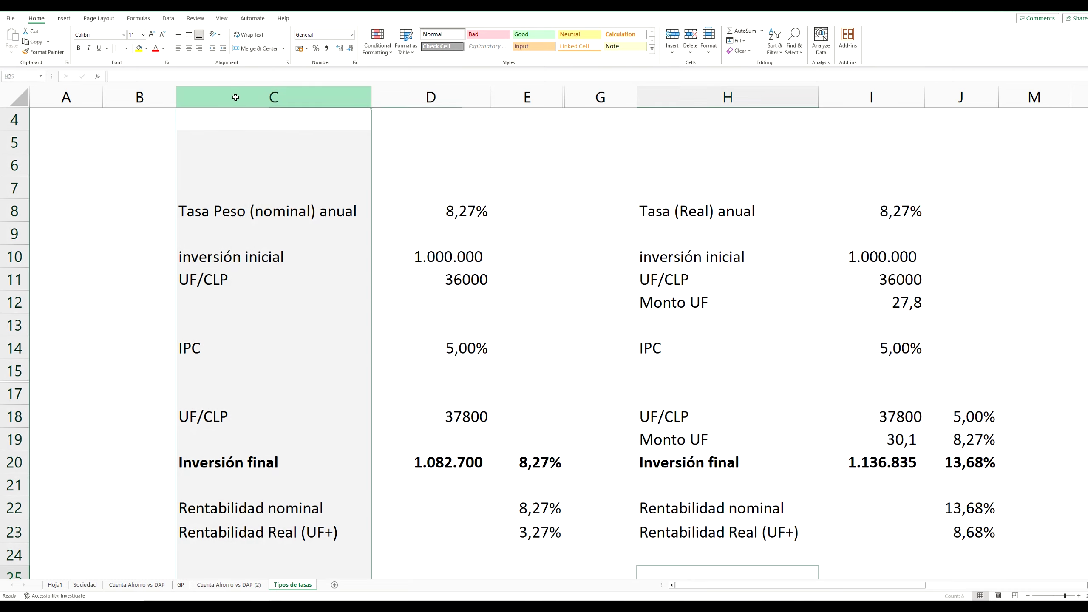
scroll(514, 269, "down", 1)
left_click(450, 439)
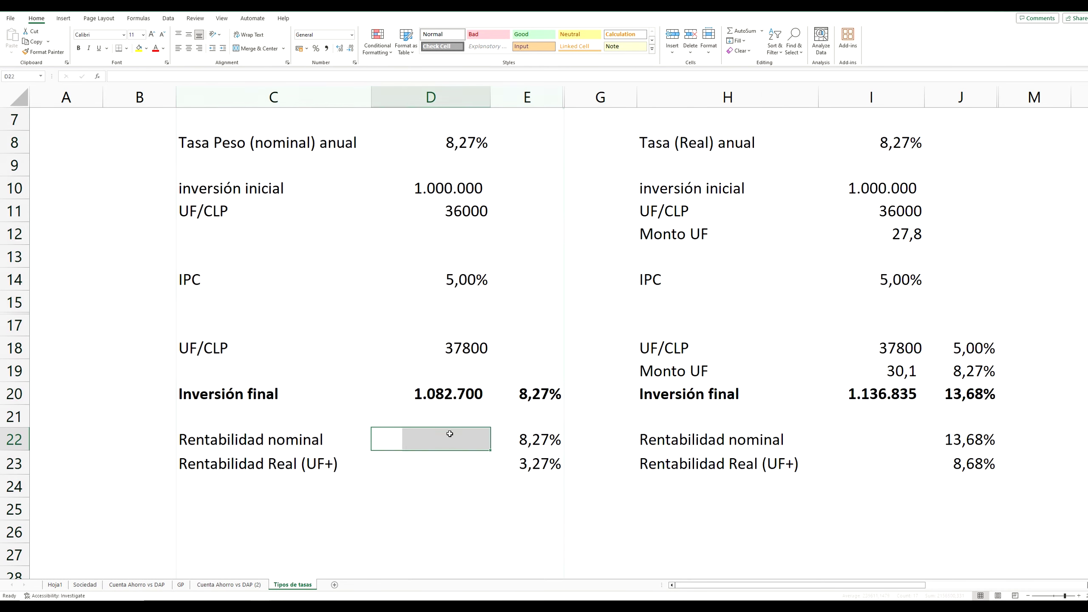
Review the Rentabilidad nominal formula in E22, showing 8,27%.
left_click(273, 446)
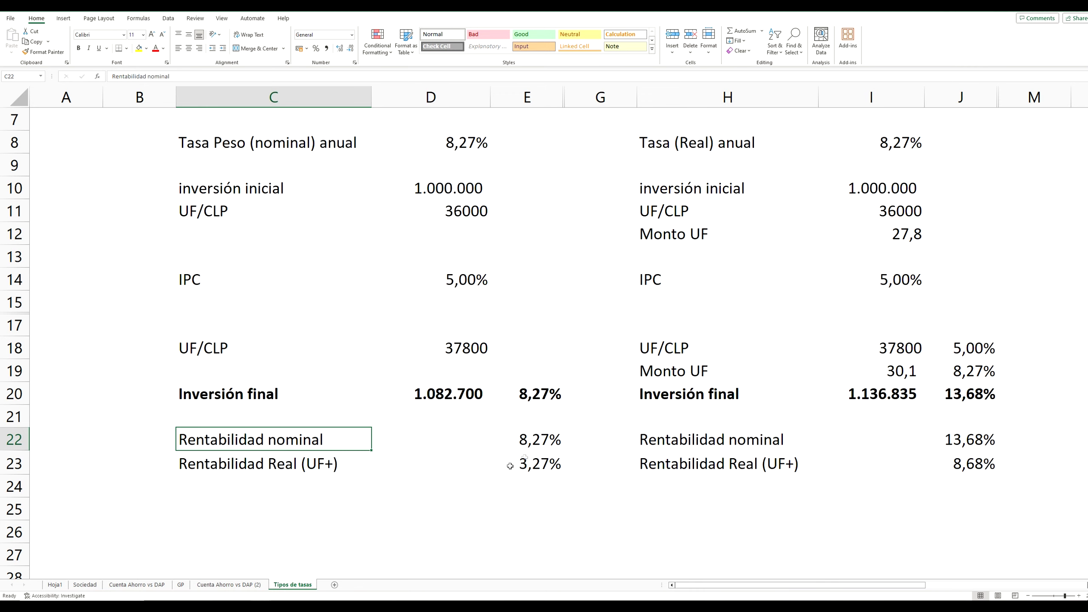
double_click(538, 441)
key("Return")
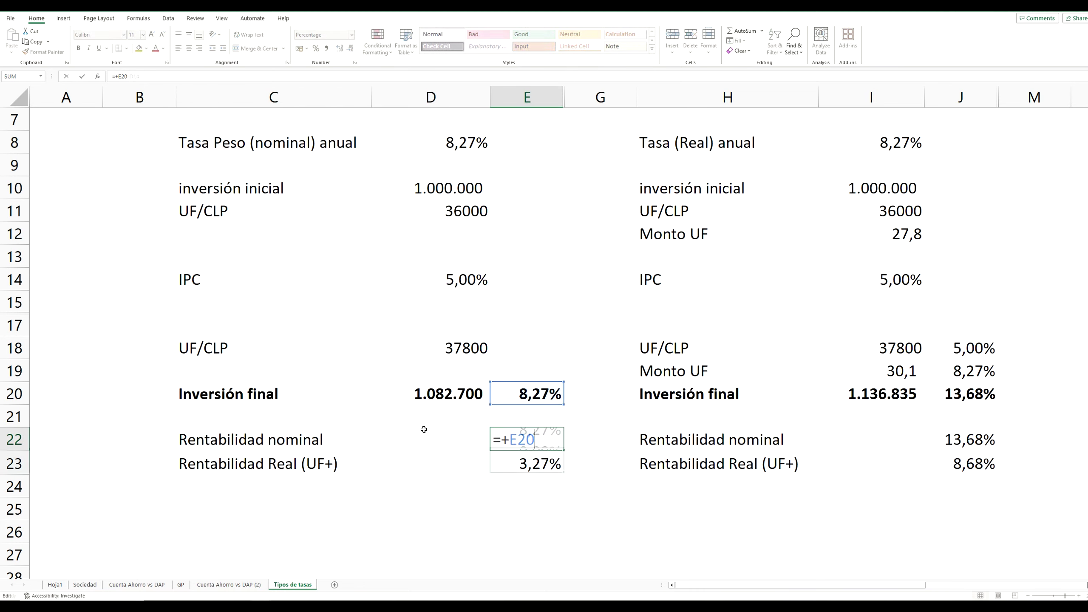
scroll(424, 430, "up", 1)
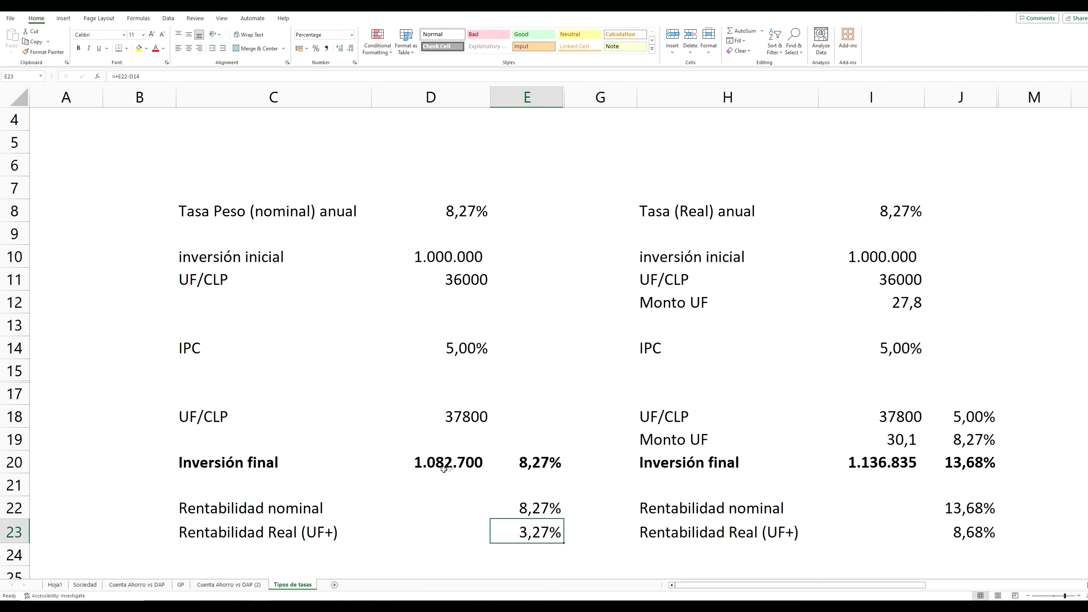
left_click(527, 505)
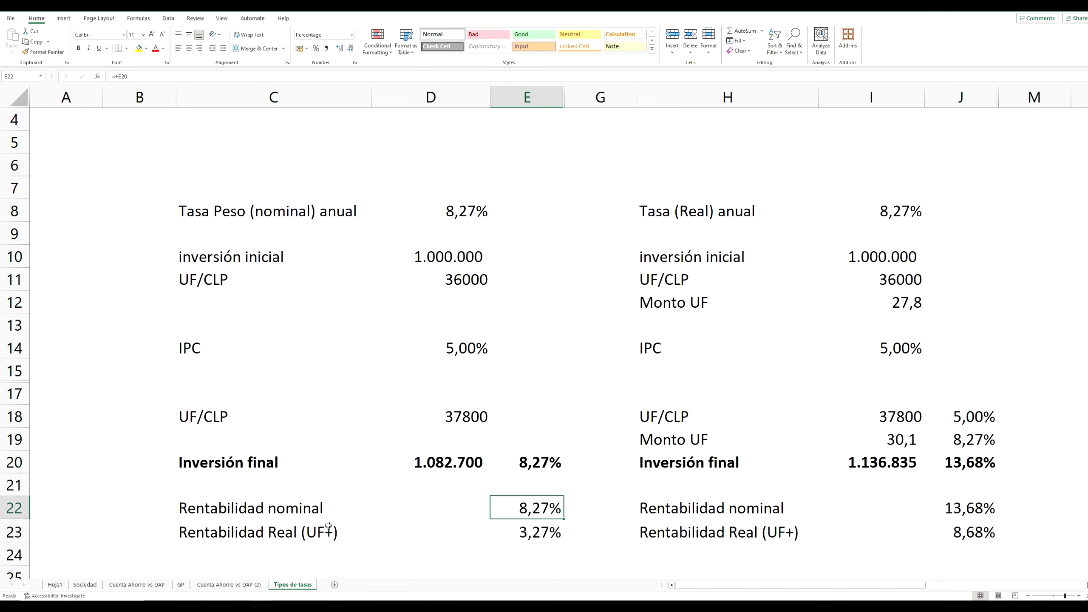
Confirm E23's real return =+E22-D14 at 3,27% and inspect the peso final investment in D20.
left_click(534, 525)
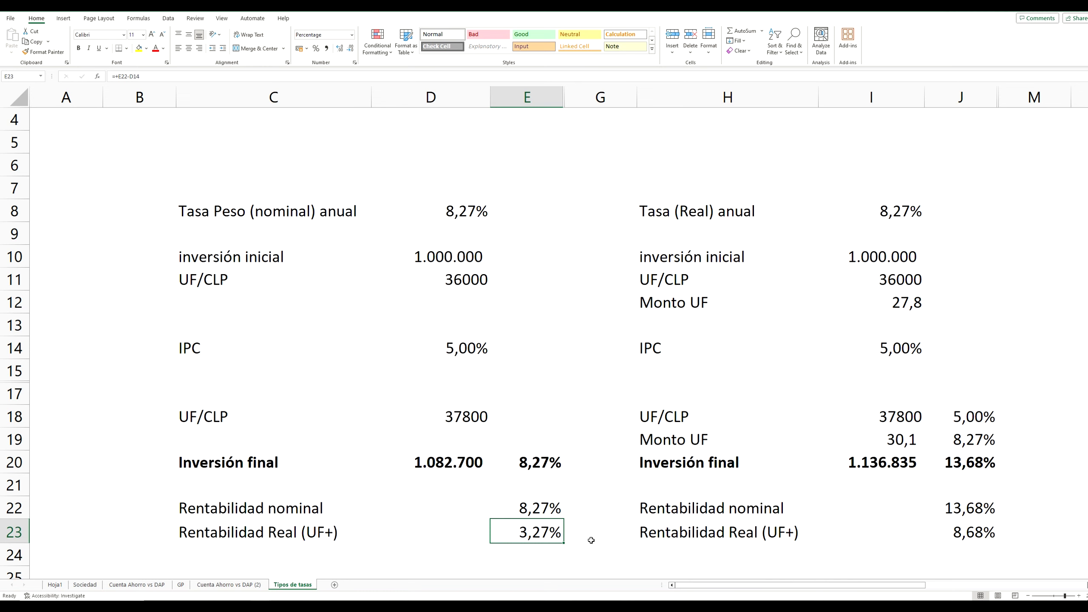
double_click(532, 540)
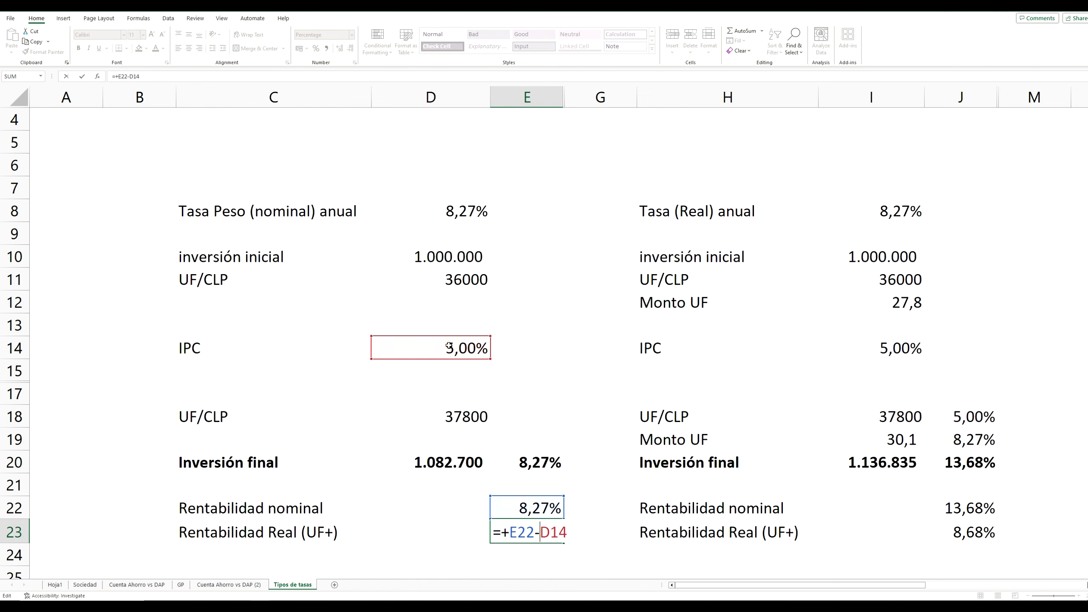
key("Return")
left_click(417, 527)
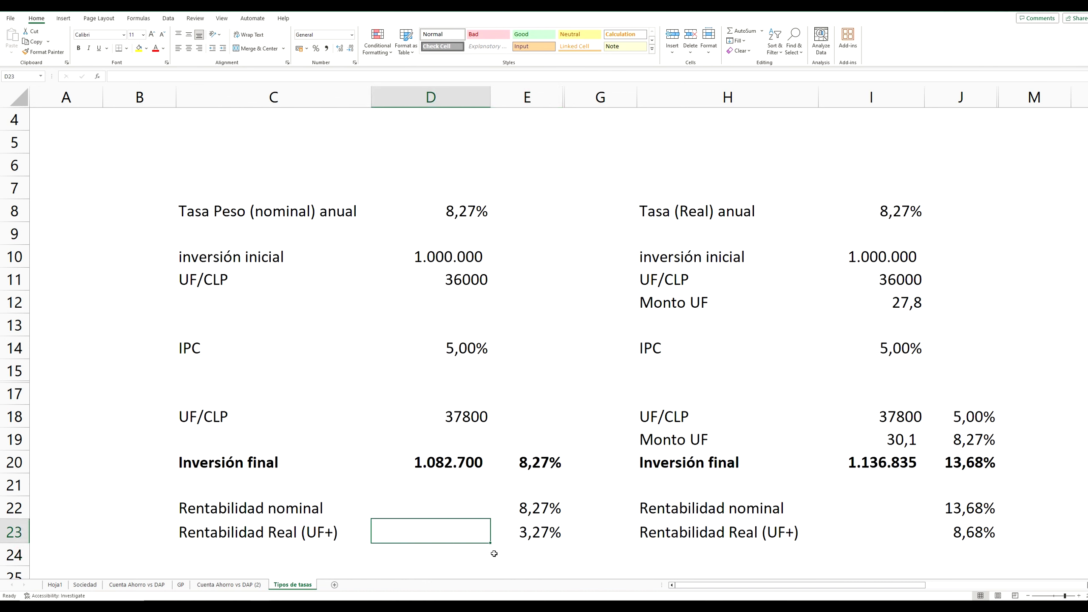
left_click(494, 553)
key("Up")
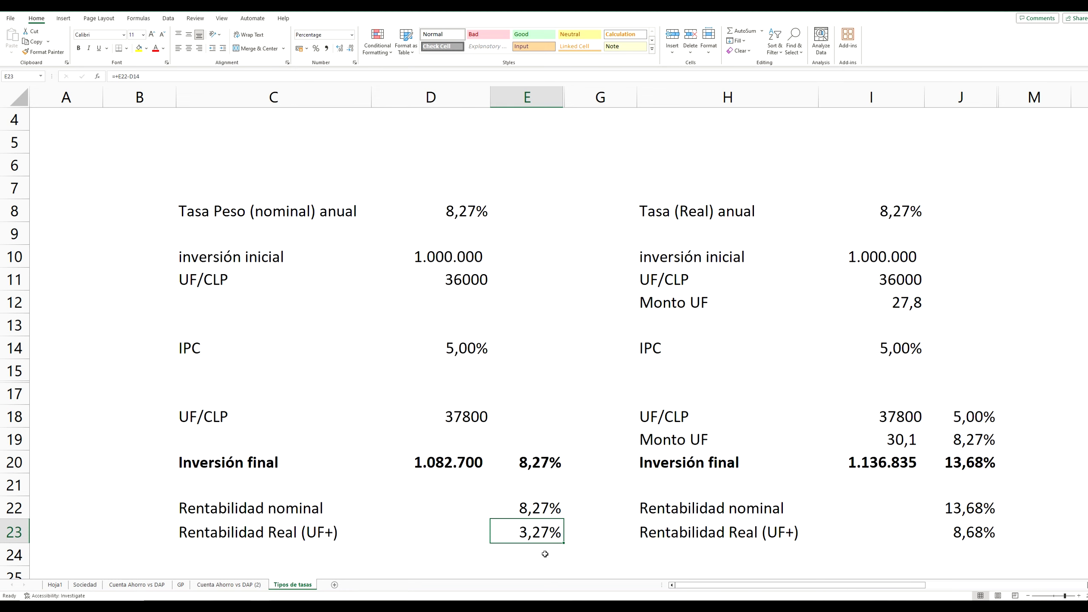
left_click(461, 465)
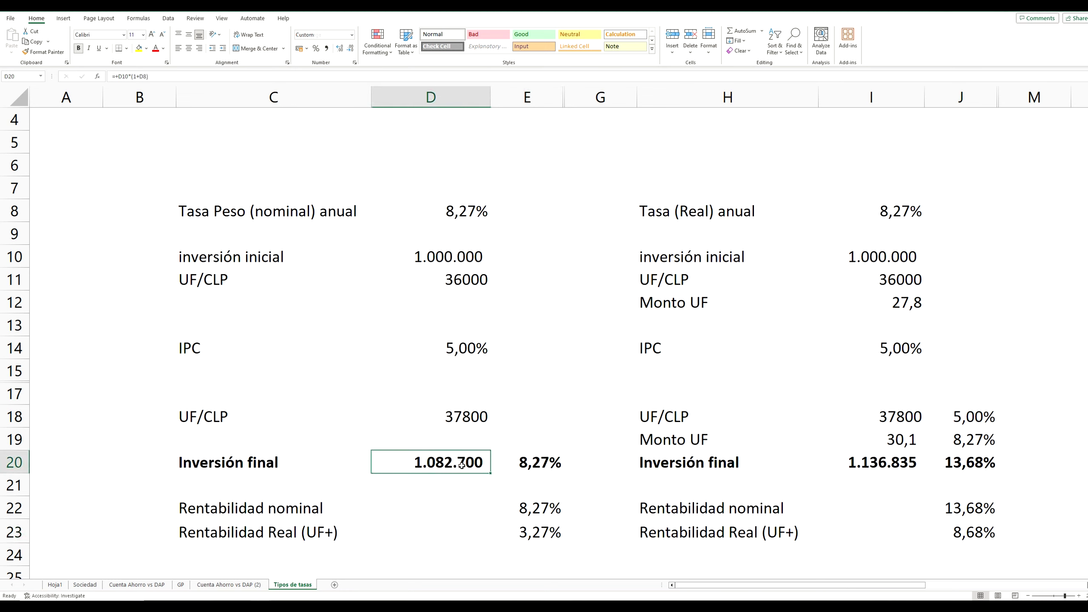
Recheck E23's =+E22-D14 against the IPC in D14 and the peso returns in E20 and E22:E23.
left_click(605, 451)
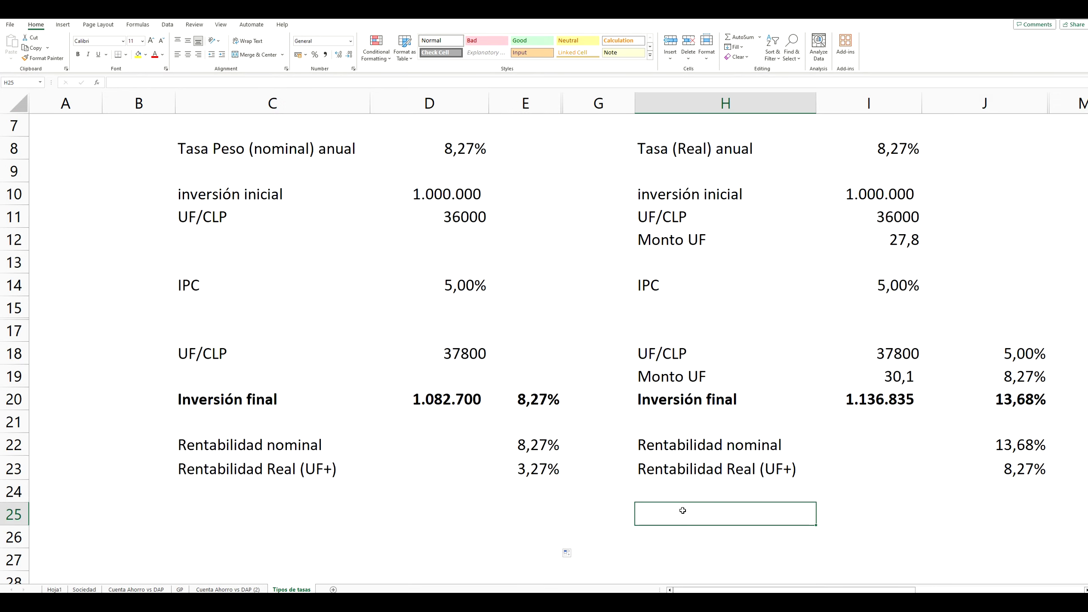
double_click(547, 467)
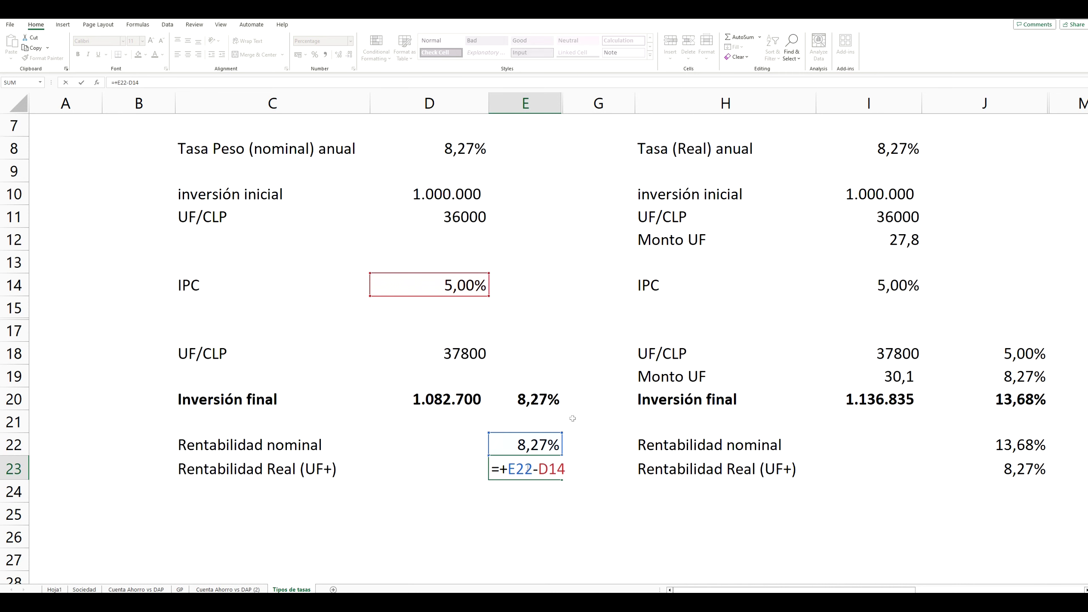
key("Return")
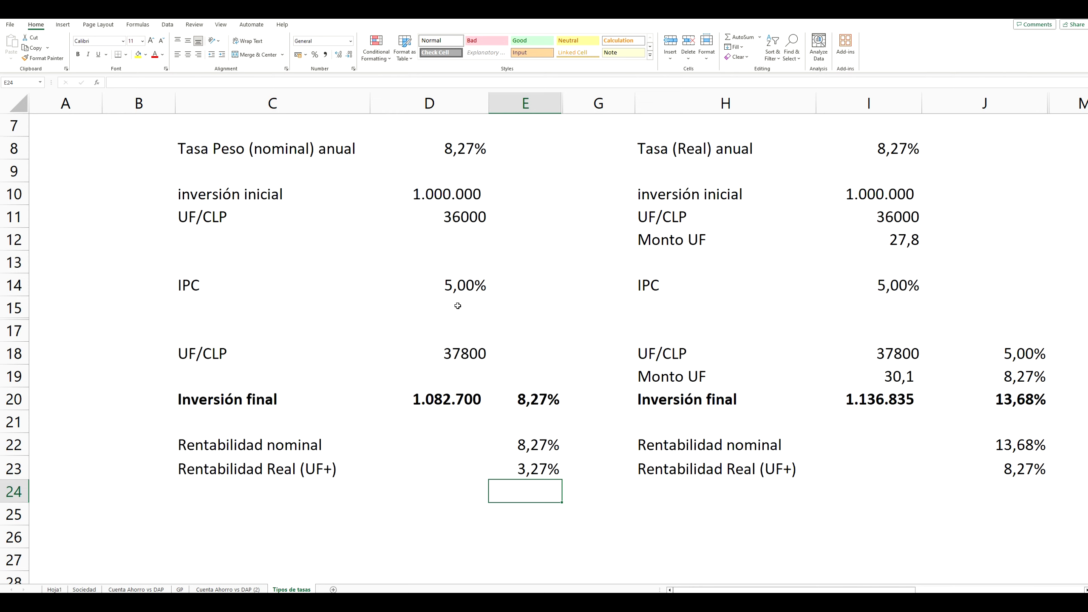
left_click(465, 291)
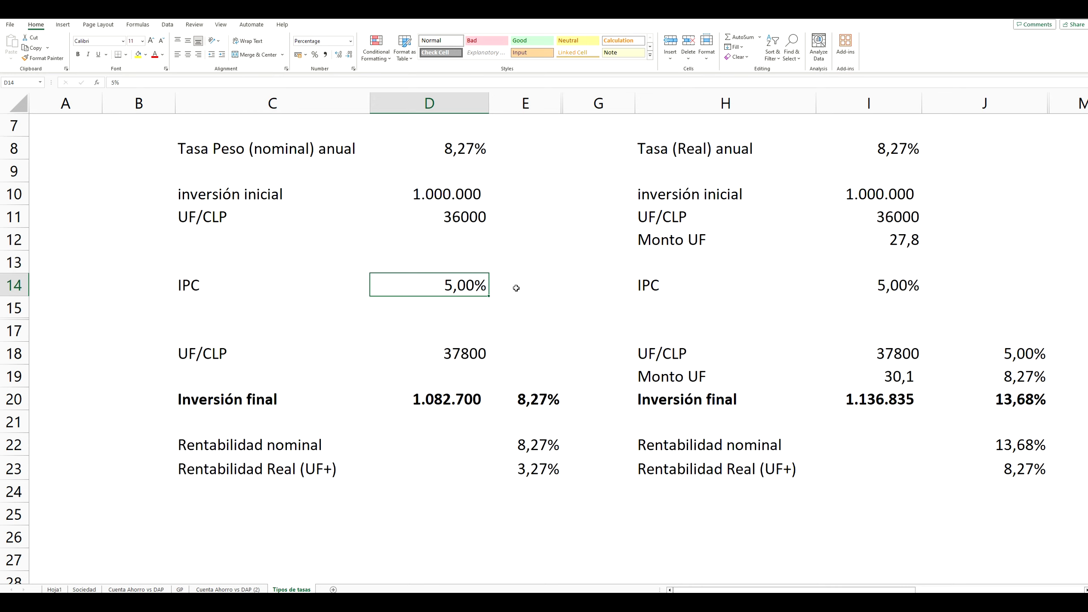
left_click(553, 399)
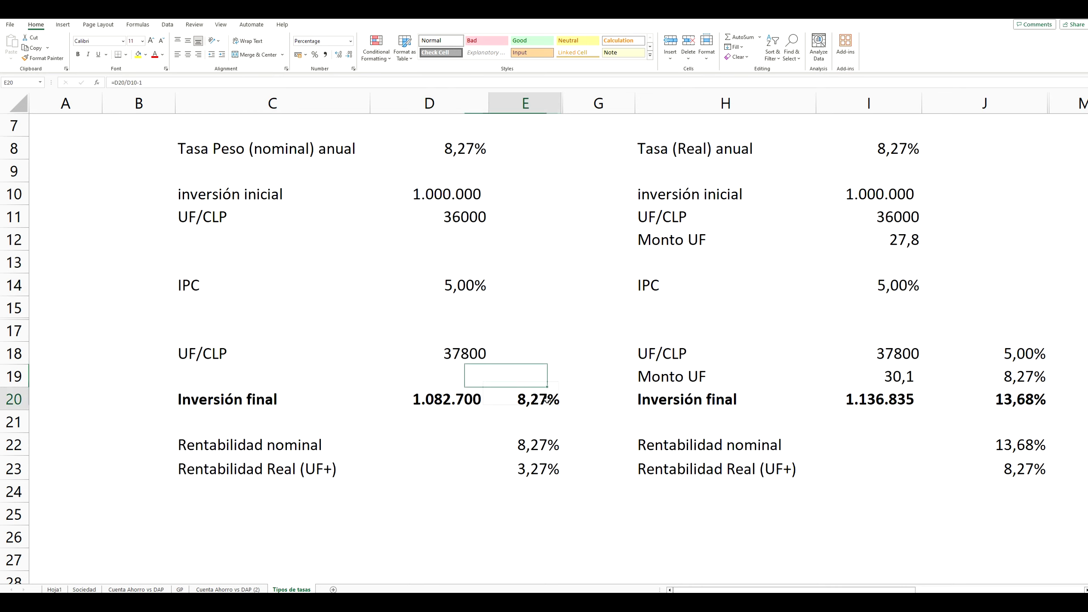
left_click(534, 448)
key("shift+Down")
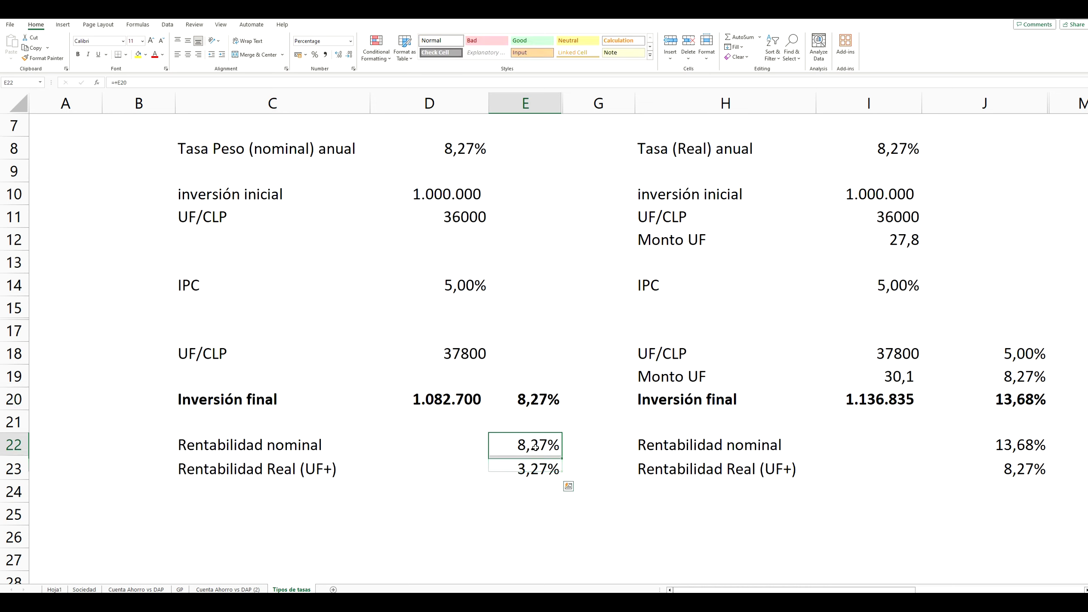
left_click(649, 505)
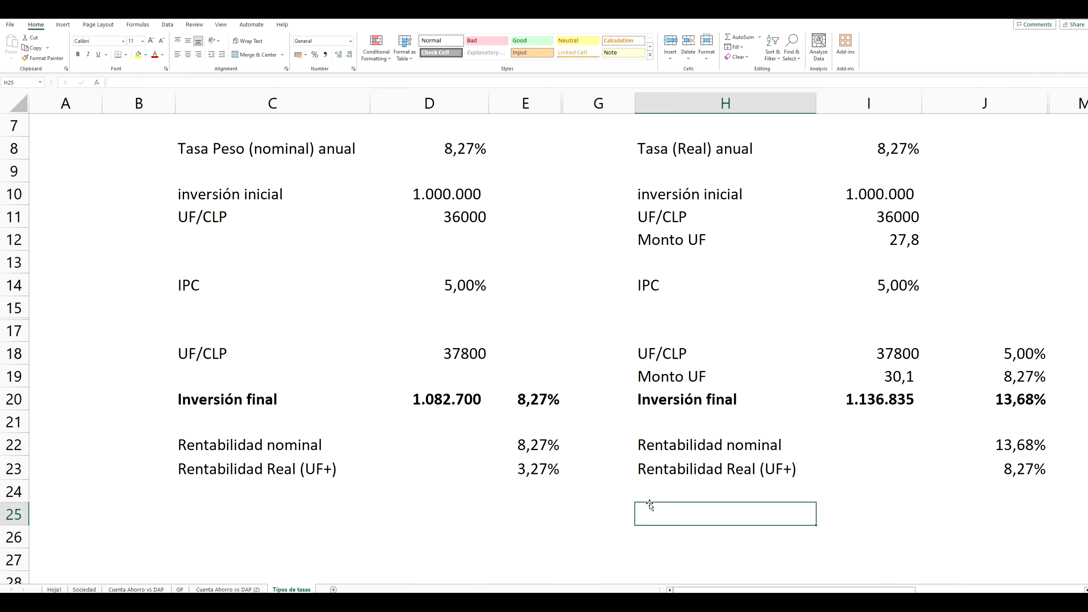
Scroll right to the UF table and locate its UF/CLP and nominal return rows.
left_click_drag(715, 591, 752, 591)
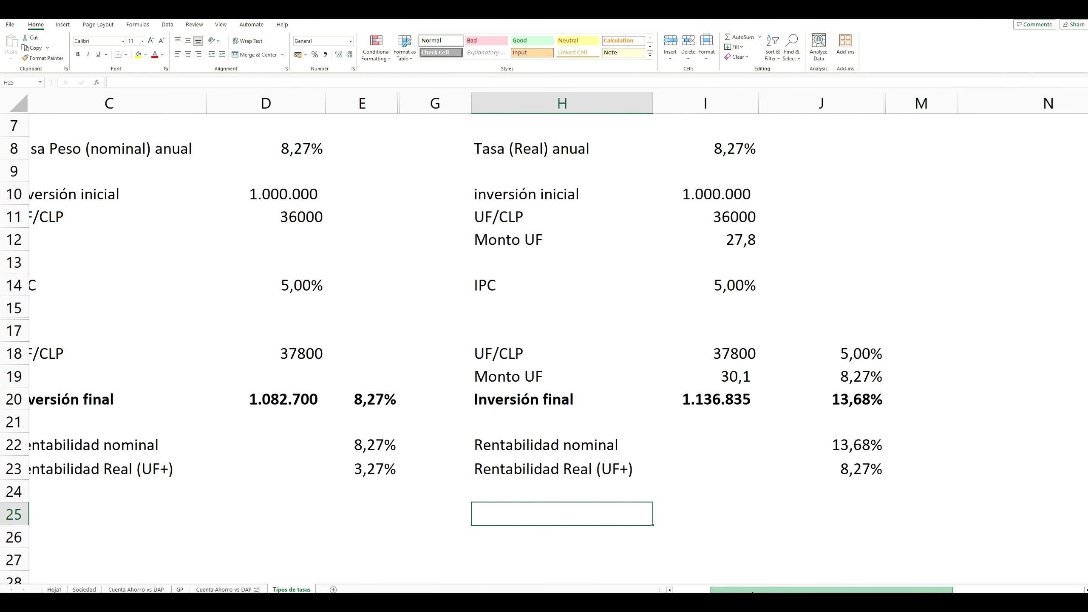
left_click(780, 551)
left_click_drag(831, 590, 849, 589)
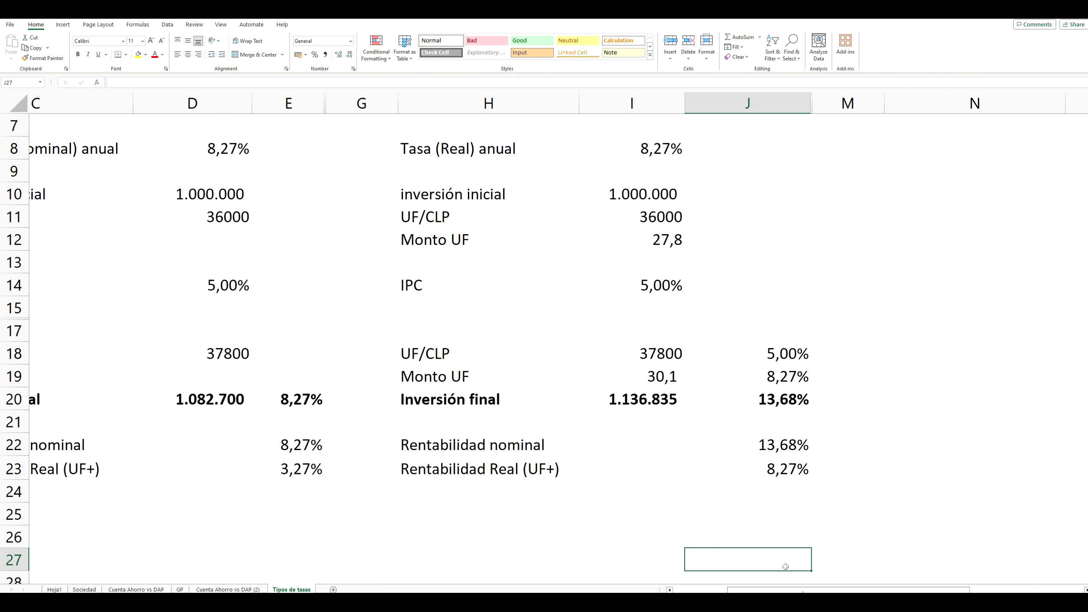
left_click(750, 536)
left_click(912, 517)
left_click(696, 510)
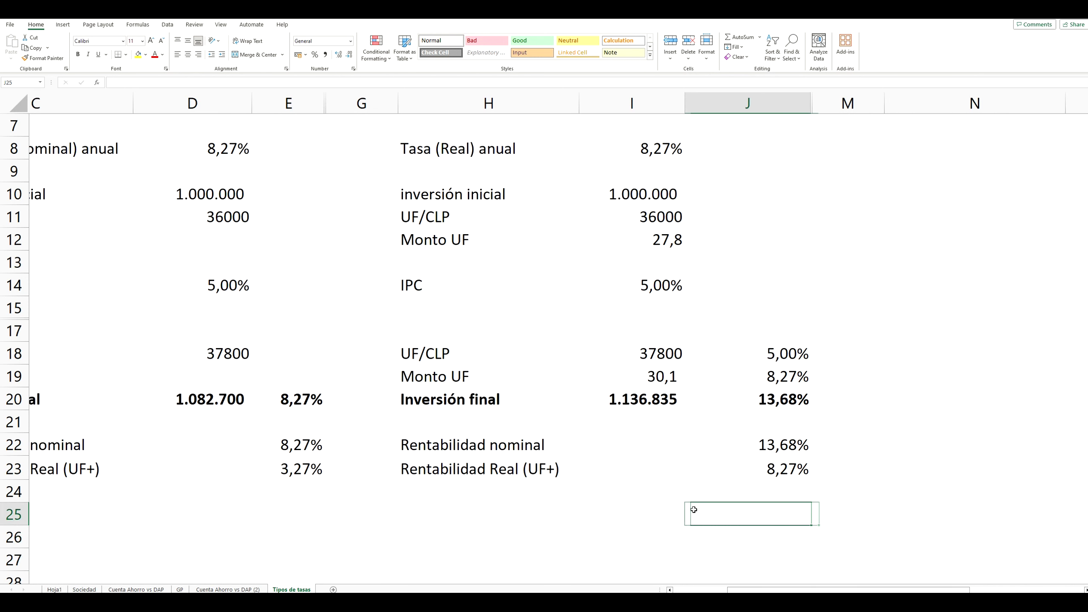
left_click(863, 470)
left_click(668, 520)
left_click(790, 516)
left_click(816, 517)
left_click(572, 506)
left_click(431, 360)
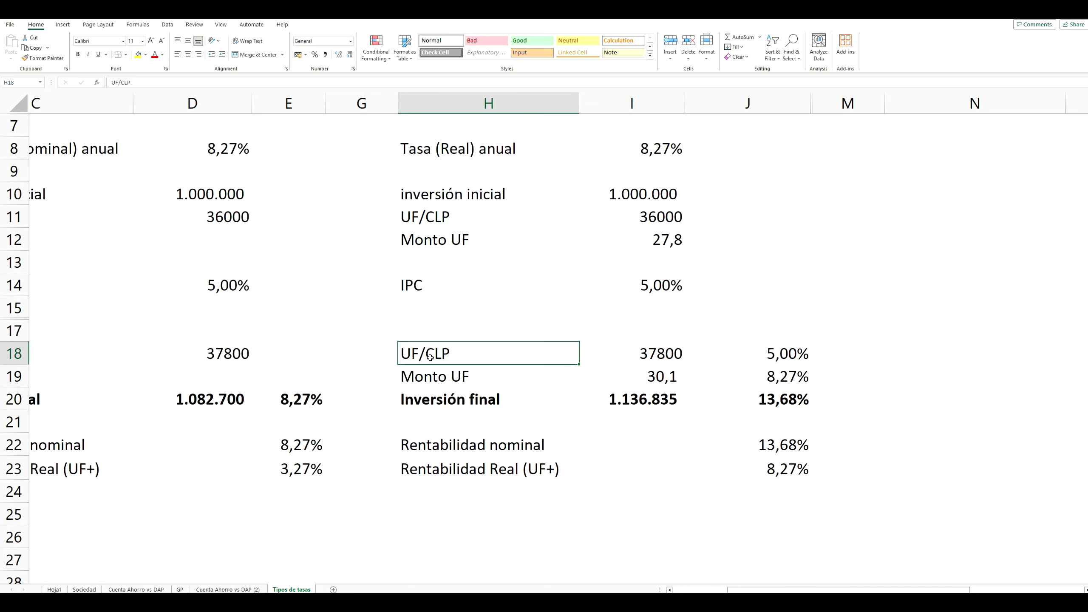
left_click(440, 435)
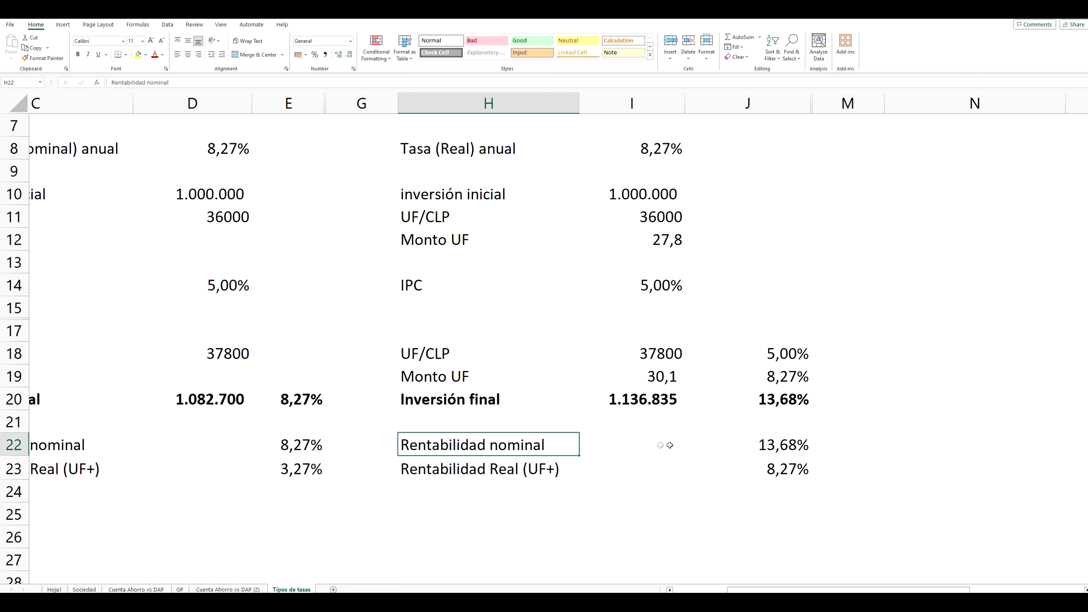
Link the UF Rentabilidad nominal in J22 to J20 with =+J20, showing 13,68%.
left_click(759, 444)
type("=+J20")
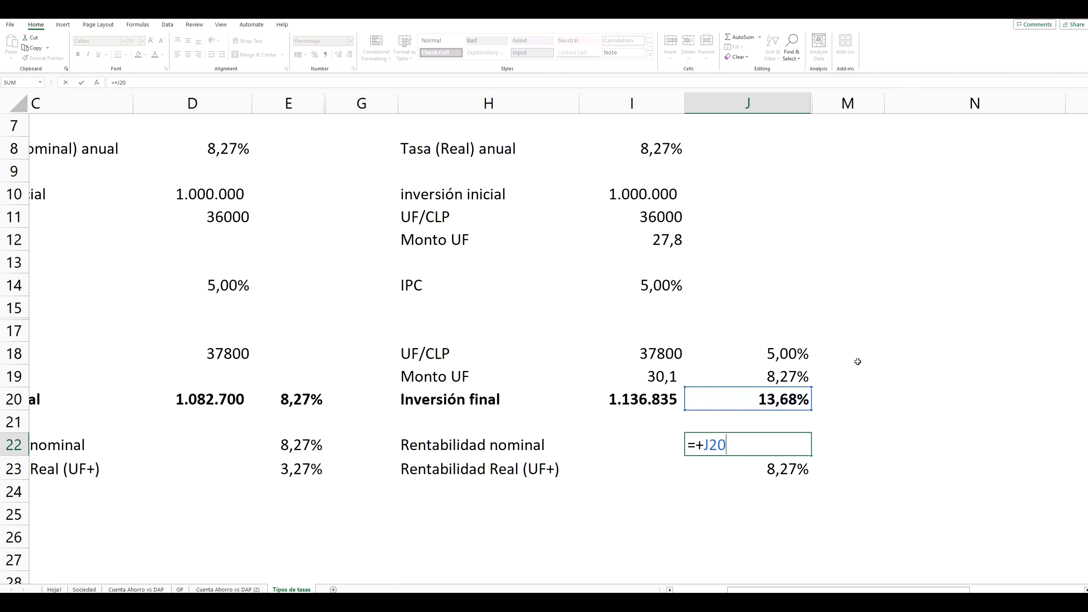
key("Return")
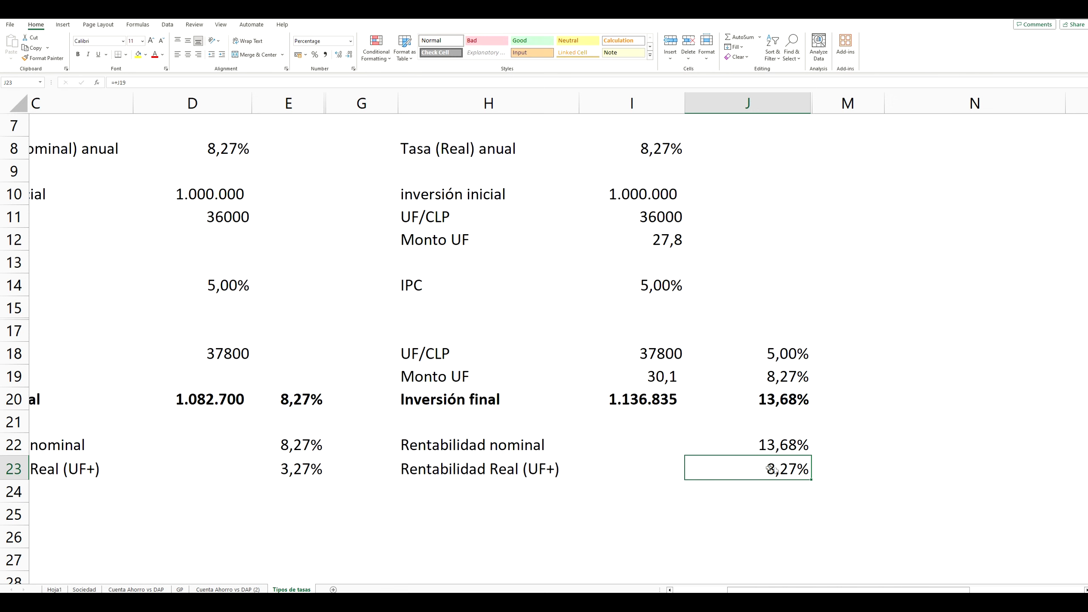
left_click(776, 505)
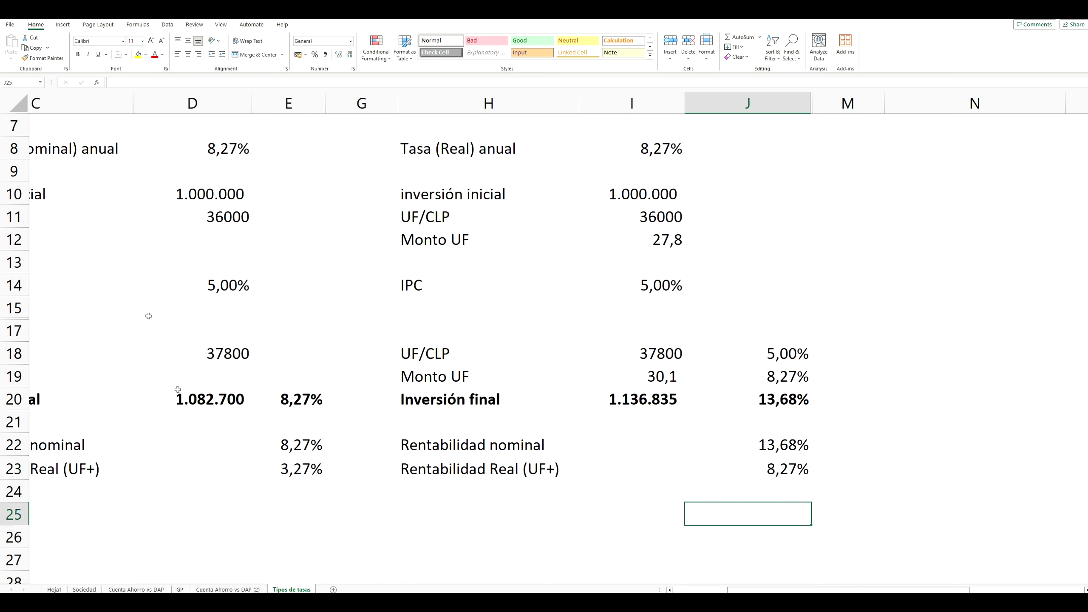
Paste into the UF growth-rate cells J18:J19, keeping the real return at 8,27%.
left_click(285, 448)
left_click(361, 536)
left_click(924, 519)
left_click(790, 354)
key("ctrl+v")
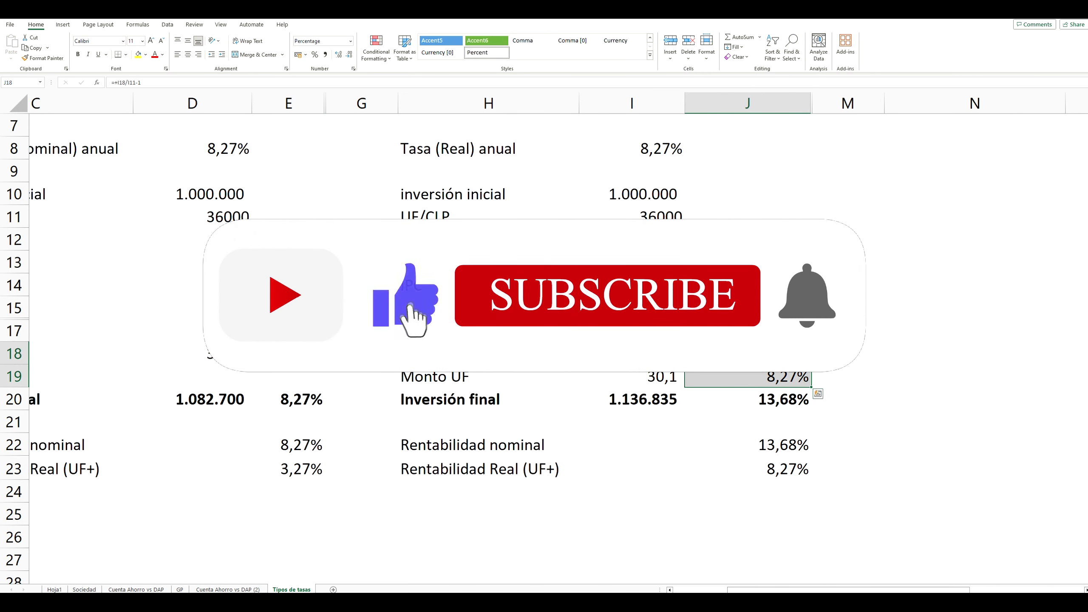
key("Right")
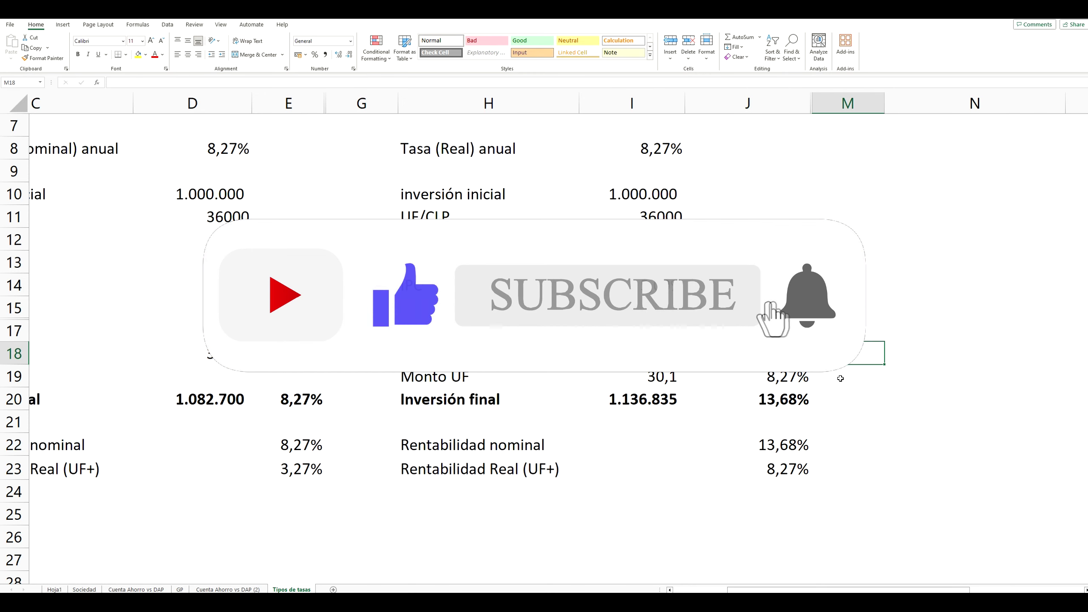
left_click(860, 402)
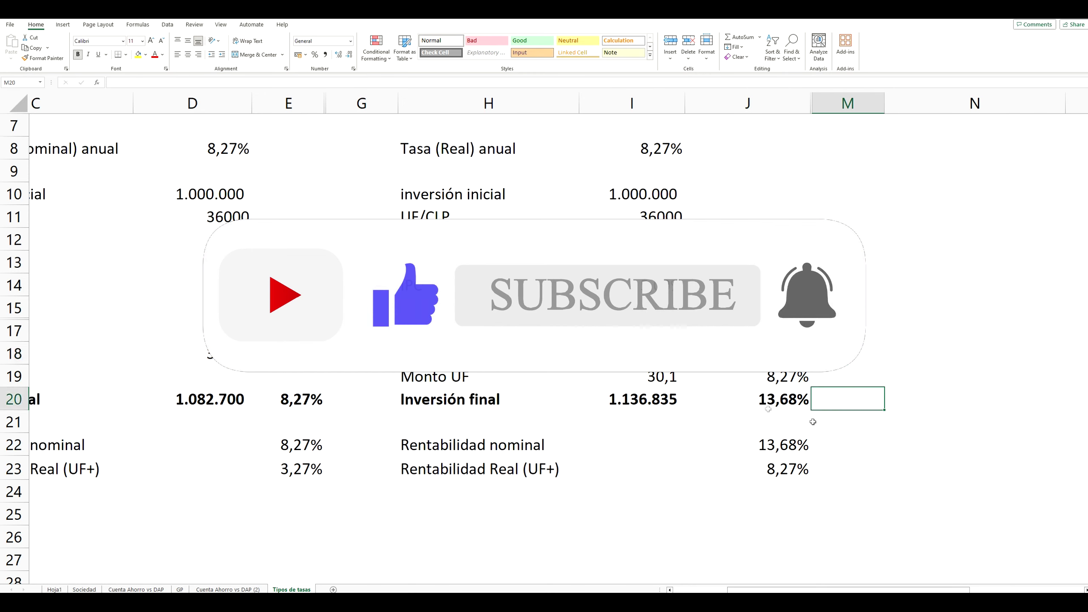
key("Left")
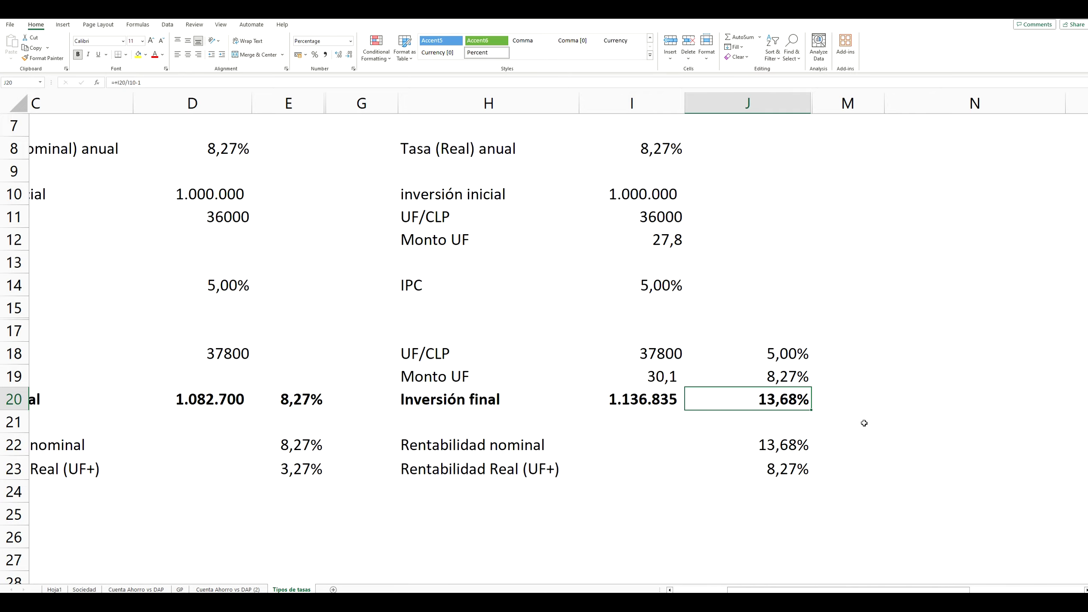
left_click_drag(807, 591, 787, 562)
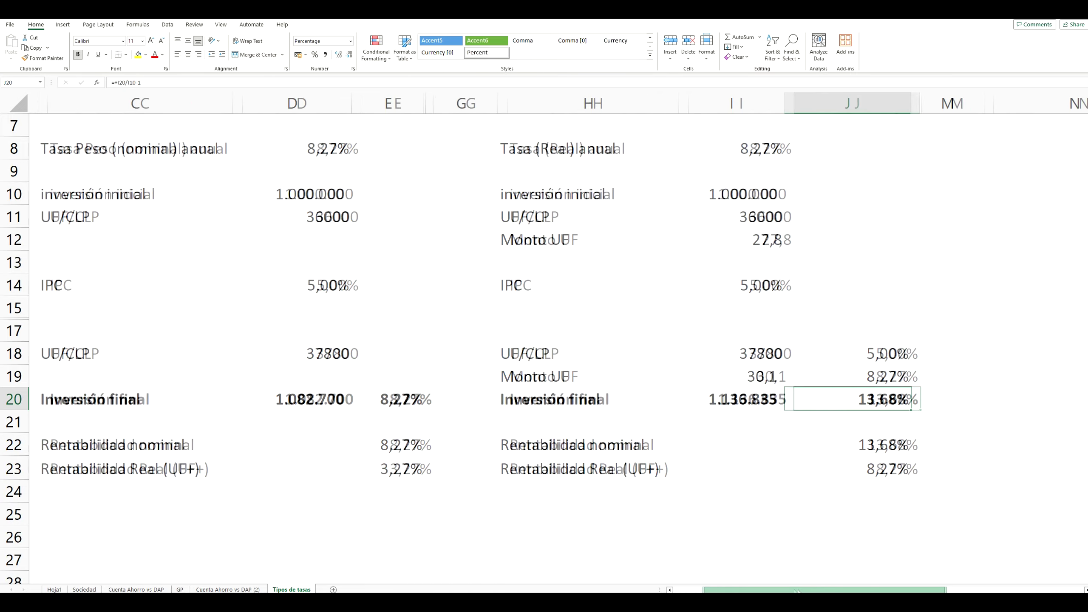